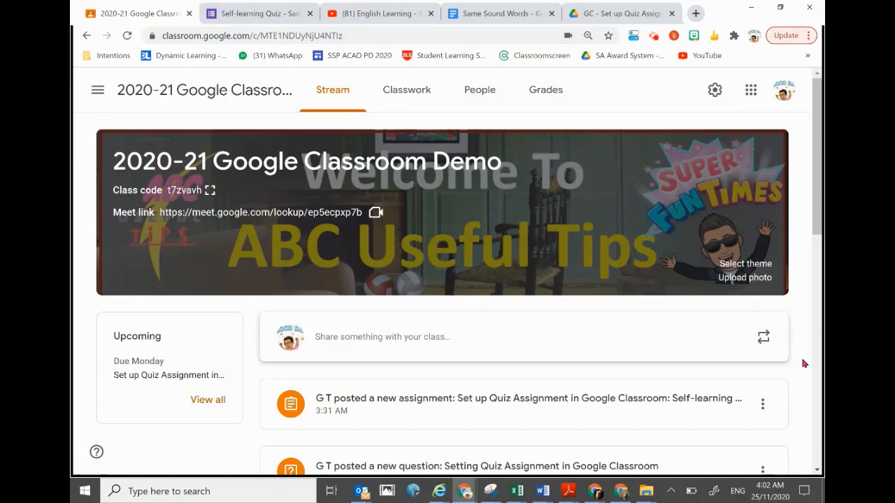
- Open the posted quiz assignment about same sound words and review its instructions and the quiz form
left_click(570, 407)
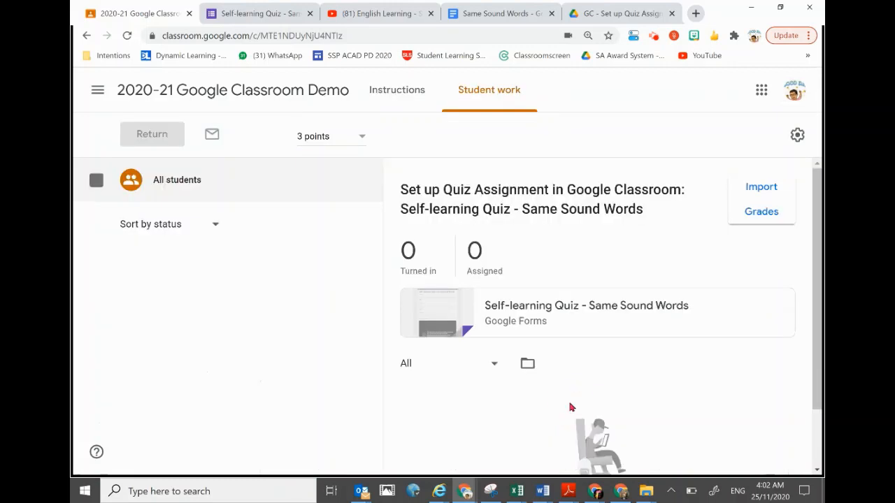
left_click(400, 102)
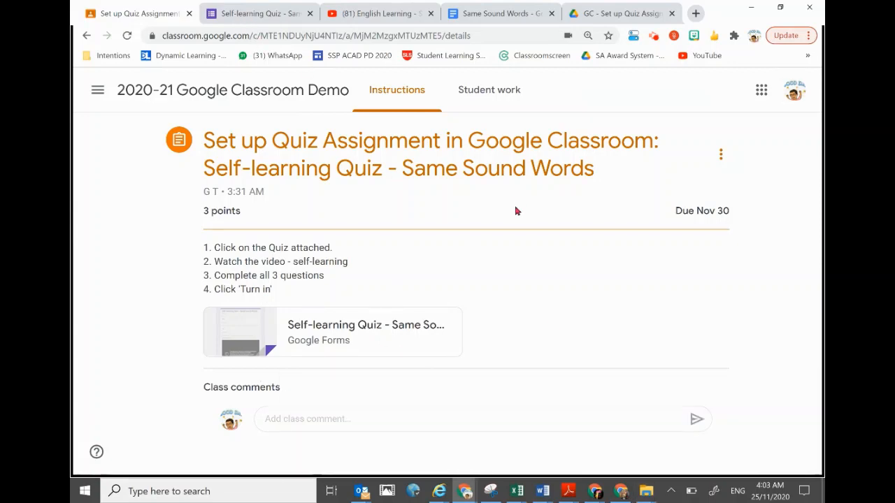
key("ctrl+Tab")
scroll(442, 353, "down", 7)
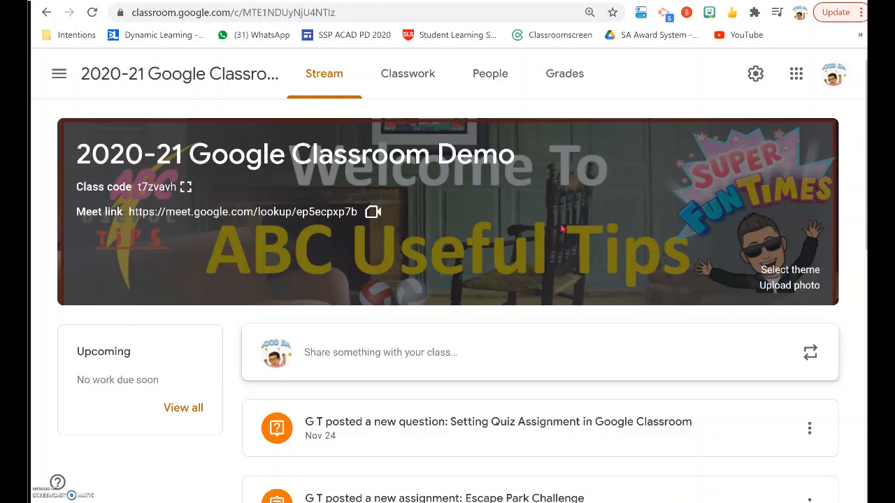
- Look over the English Learning video on YouTube and the Same Sound Words question document, and return to the class stream
left_click(557, 225)
left_click(212, 1)
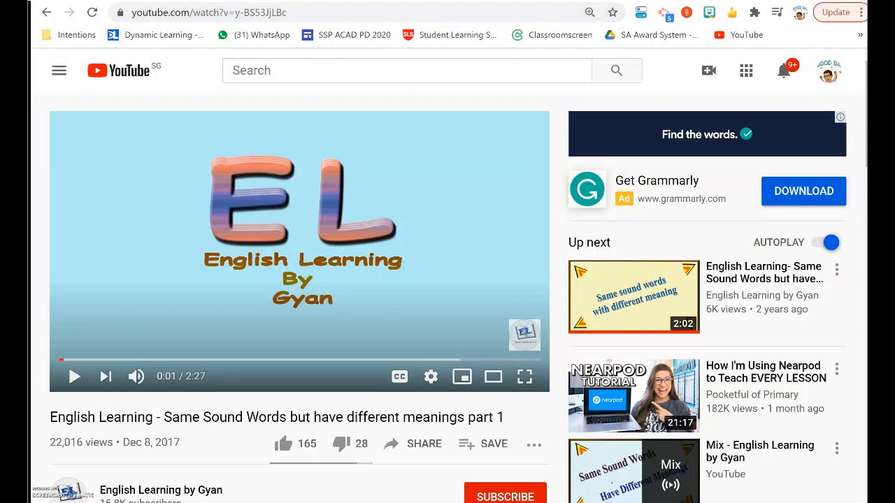
key("ctrl+Tab")
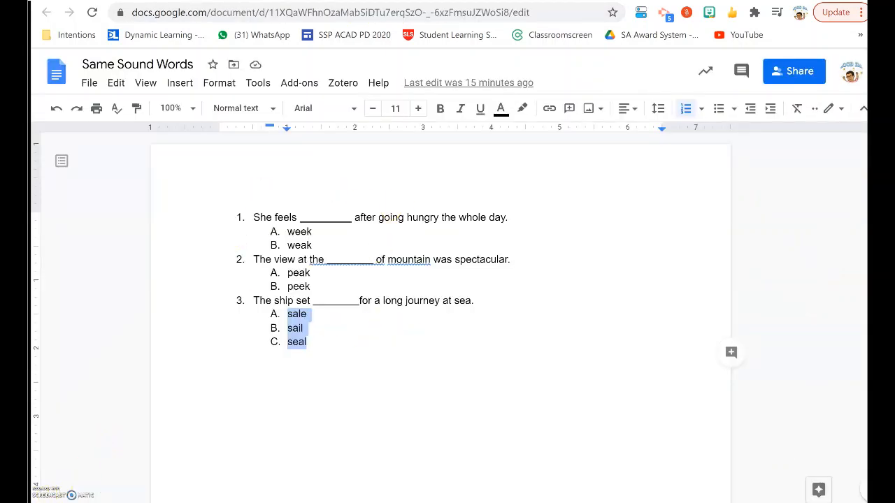
key("ctrl+Tab")
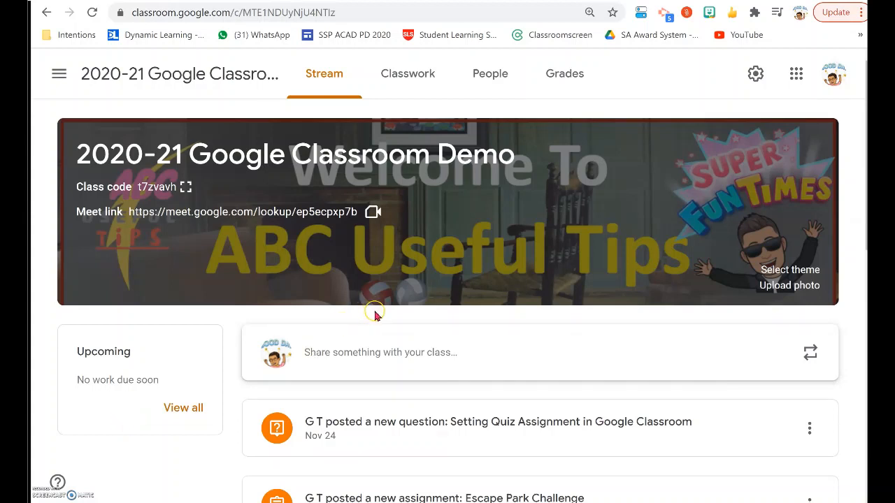
- Create a quiz assignment in the class titled "Set up Quiz Assignment in Google Classroom: Self-learning Quiz - Same Sound Words"
left_click(413, 82)
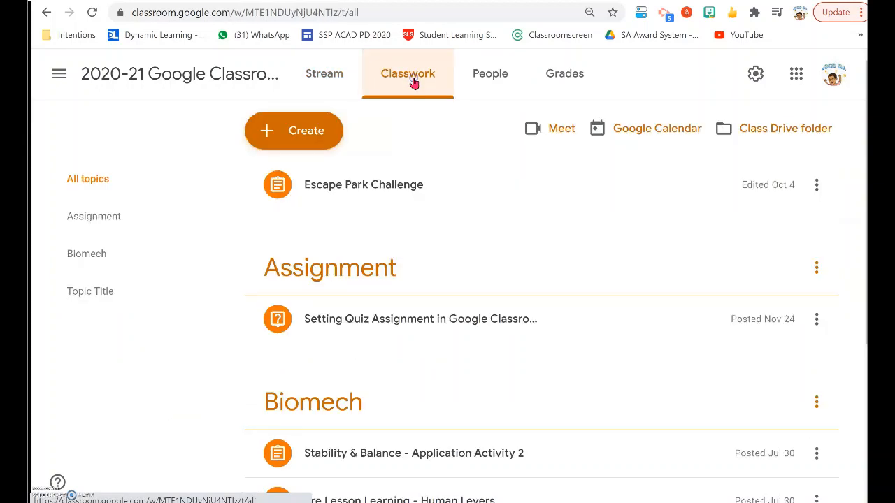
left_click(301, 136)
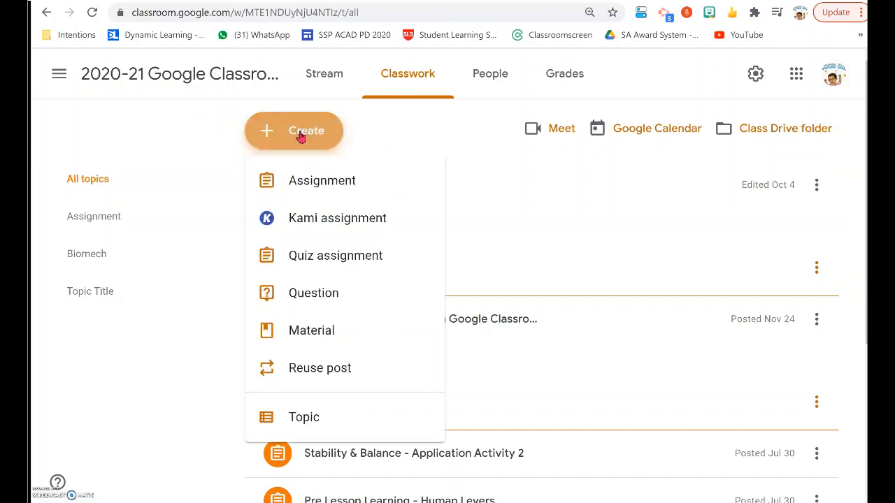
left_click(311, 257)
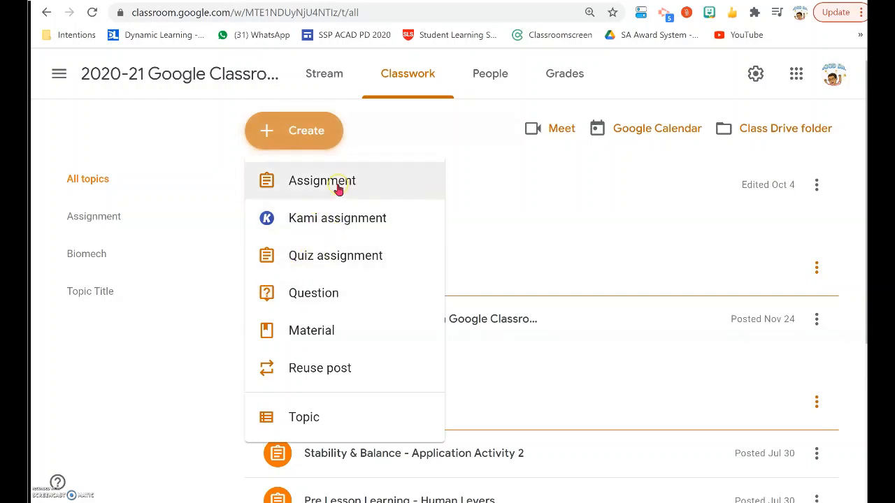
left_click(339, 261)
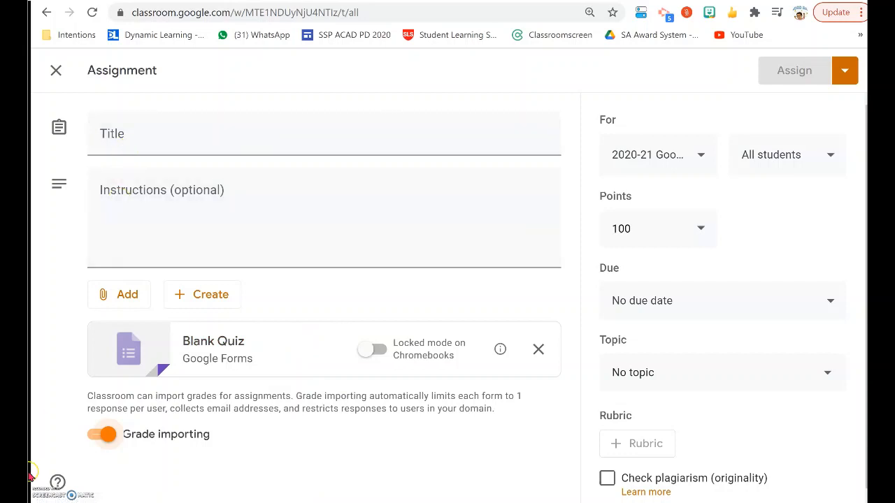
left_click(162, 142)
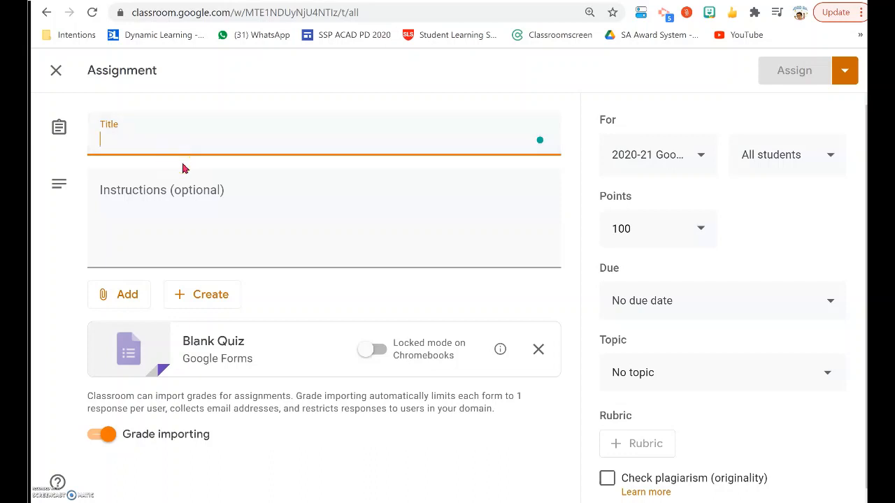
type("Set up Quiz Assignment in Google Classroom: Self-learning Quiz - Same Sound Words")
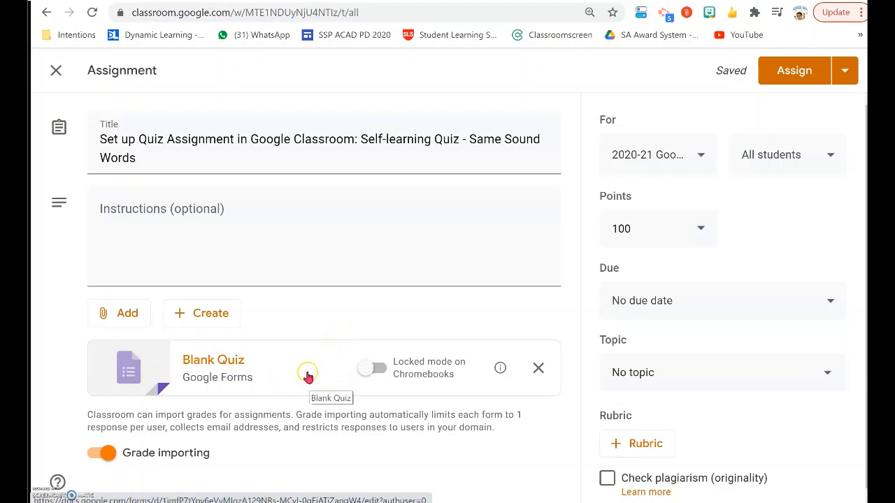
- Open the attached Blank Quiz form and set both its title and file name to "Self-learning Quiz - Same Sound Words"
left_click(273, 370)
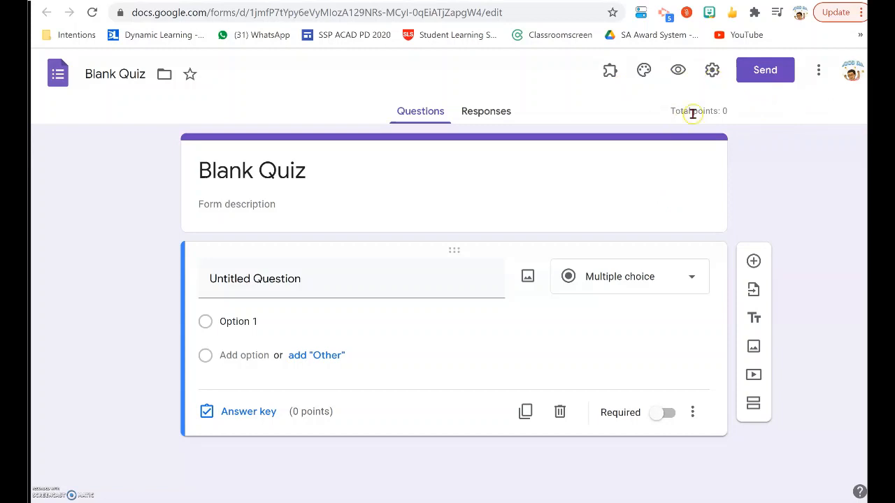
triple_click(298, 171)
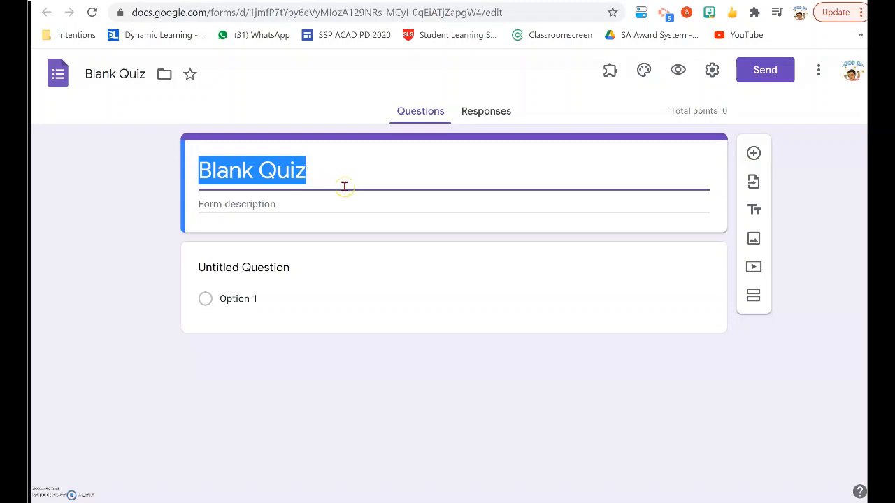
type("Self-learning Quiz - Same Sound Words")
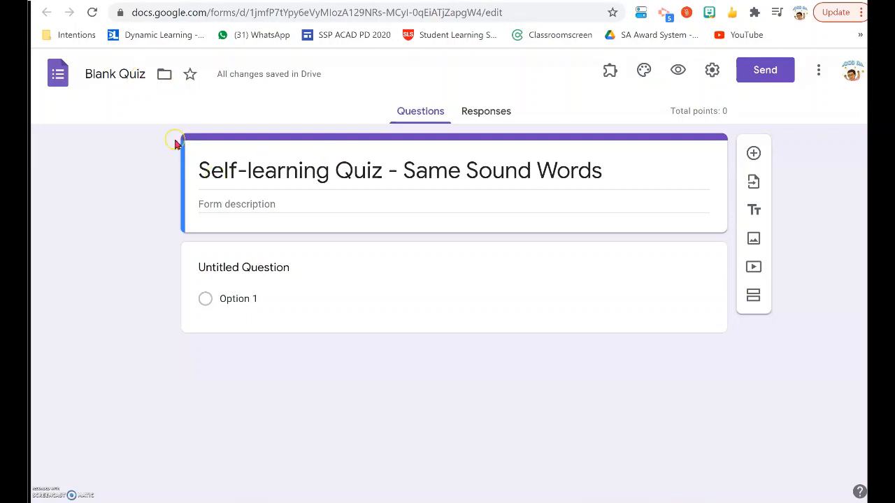
left_click(89, 75)
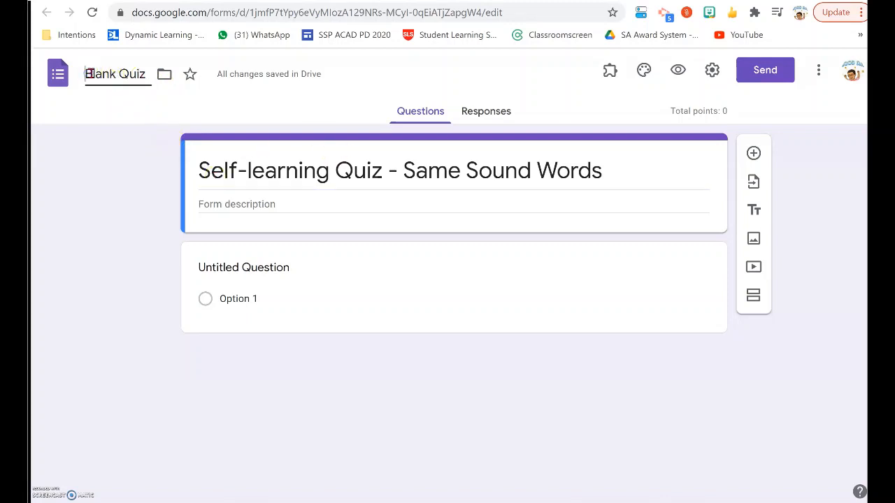
left_click_drag(84, 74, 147, 74)
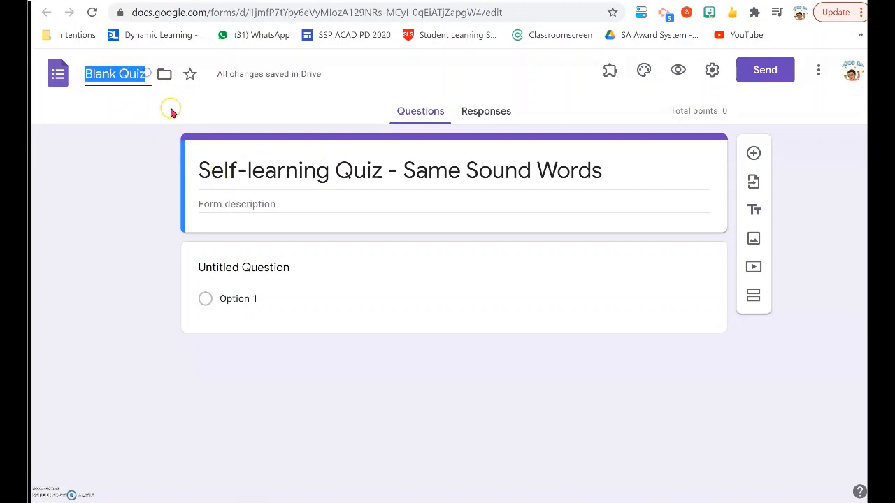
right_click(123, 75)
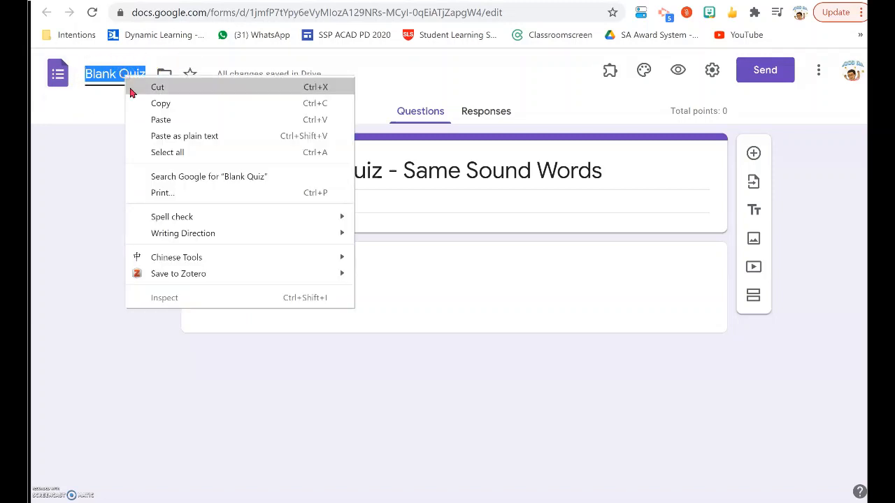
left_click(170, 134)
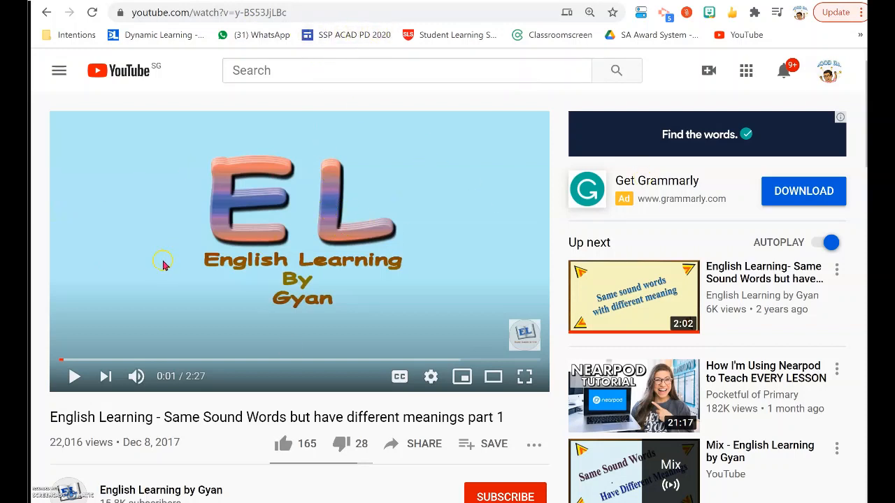
- Copy the web address of the YouTube video on same sound words and return to the quiz form
left_click(299, 12)
left_click_drag(349, 12, 107, 12)
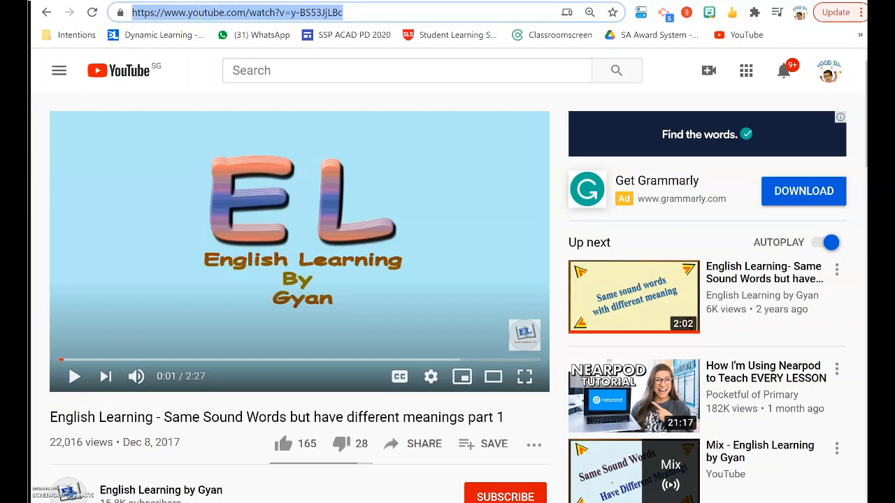
key("ctrl+Tab")
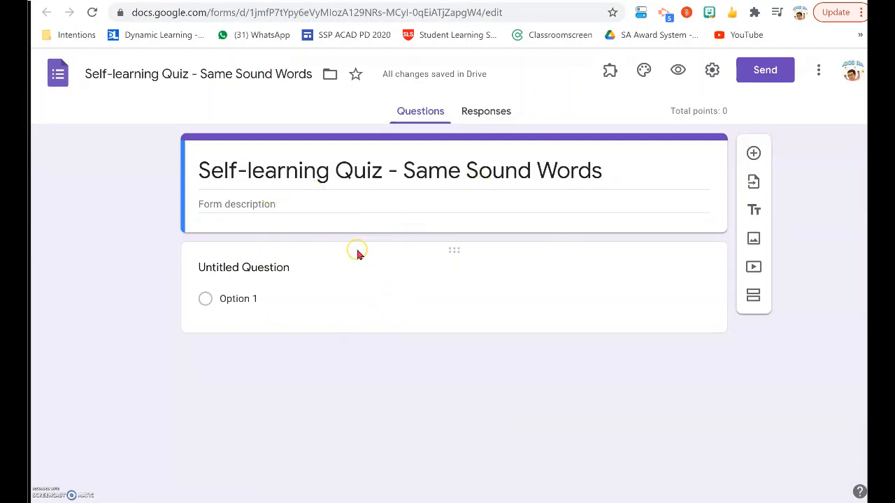
- Insert the YouTube video "English Learning - Same Sound Words but have different meanings part 1" below the quiz title using its copied link
triple_click(452, 172)
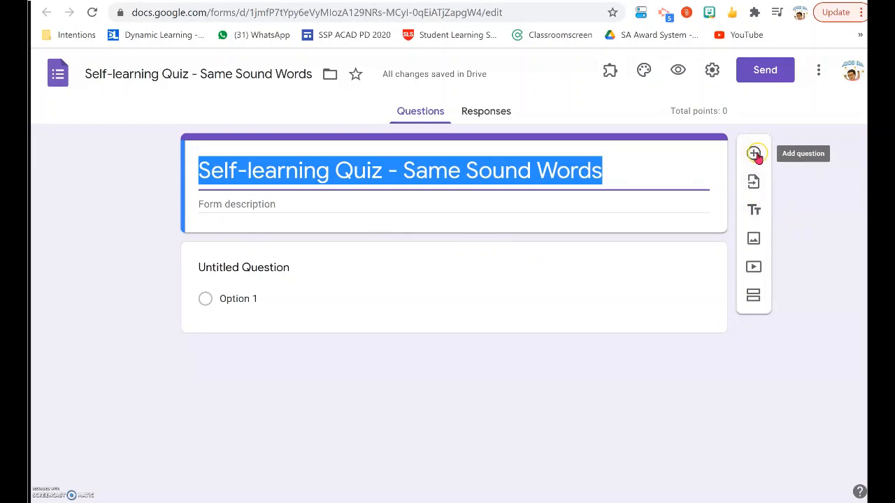
left_click(753, 269)
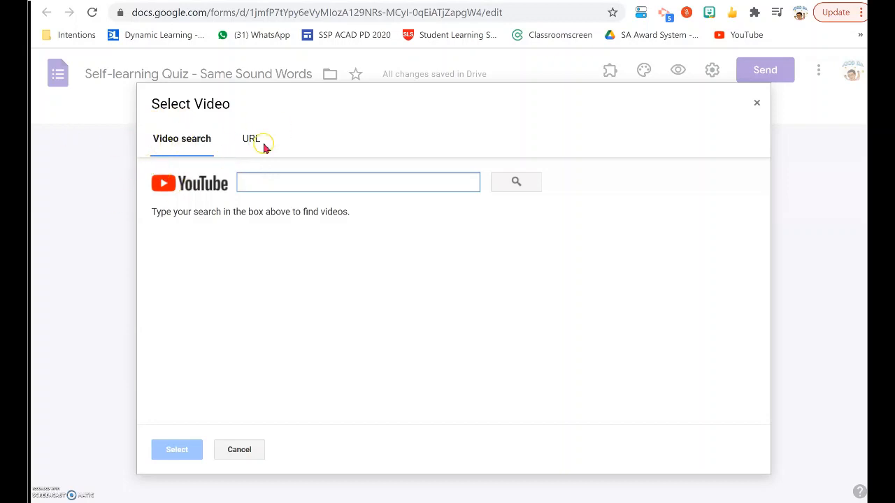
right_click(267, 183)
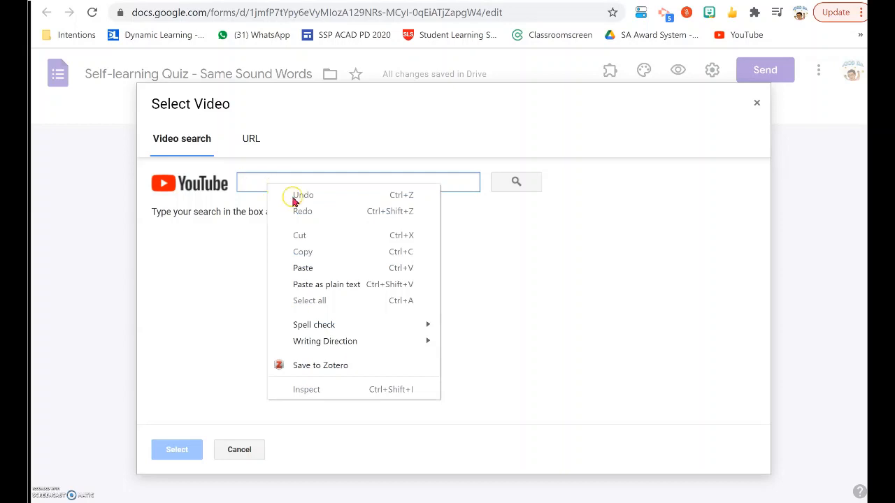
left_click(304, 271)
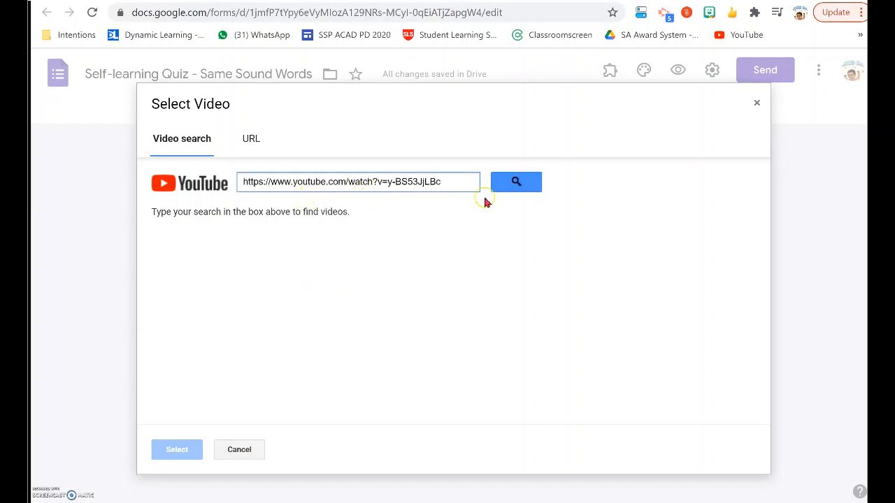
left_click(515, 181)
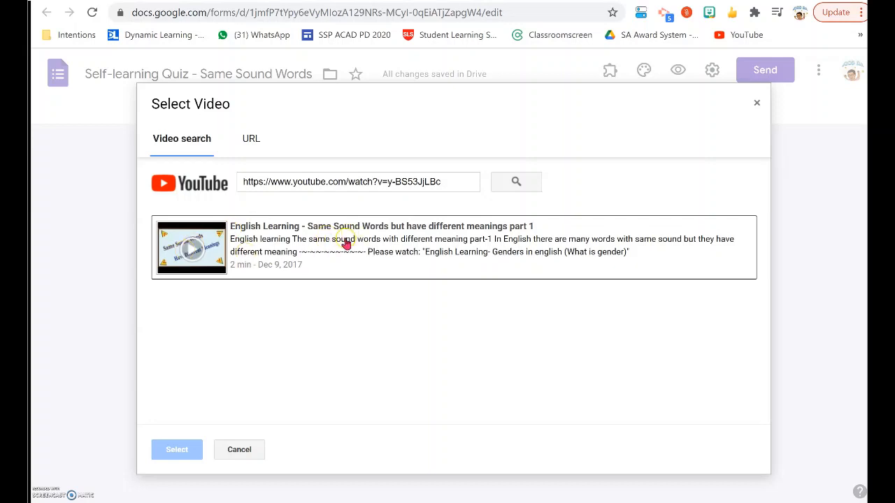
double_click(345, 245)
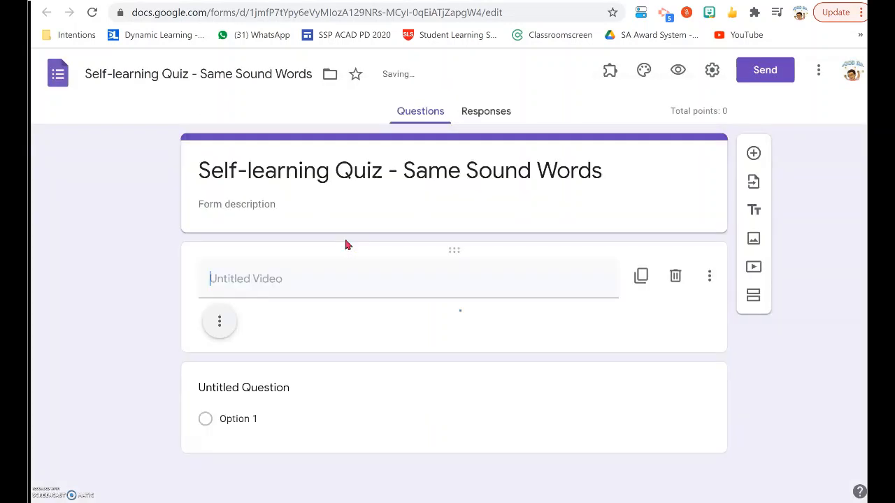
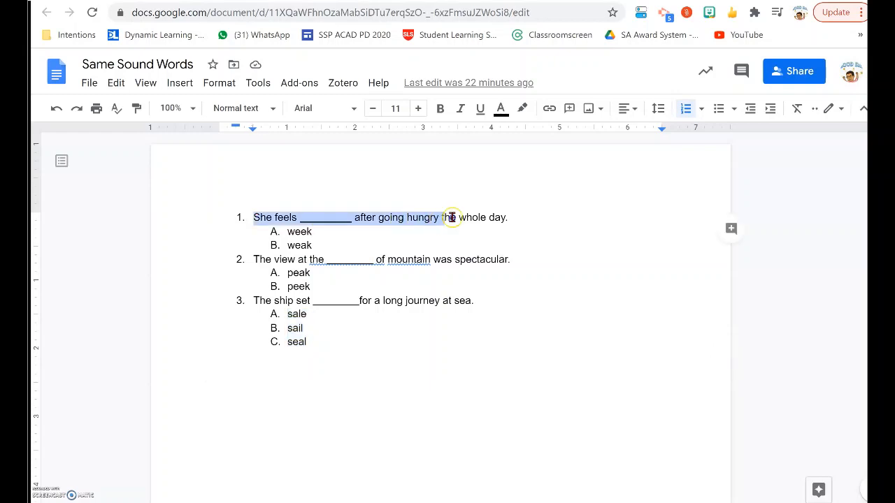
- Copy the first question, "She feels _________ after going hungry the whole day.", from the Same Sound Words document into the form's untitled question
right_click(476, 216)
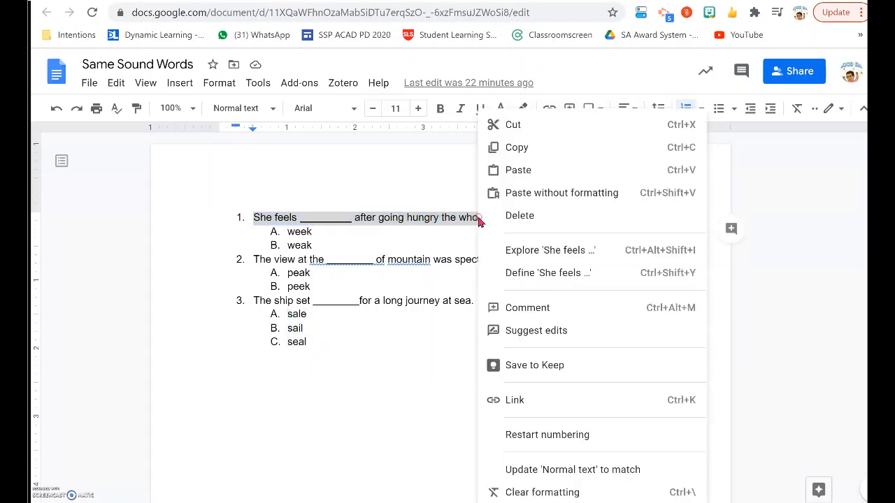
left_click(526, 146)
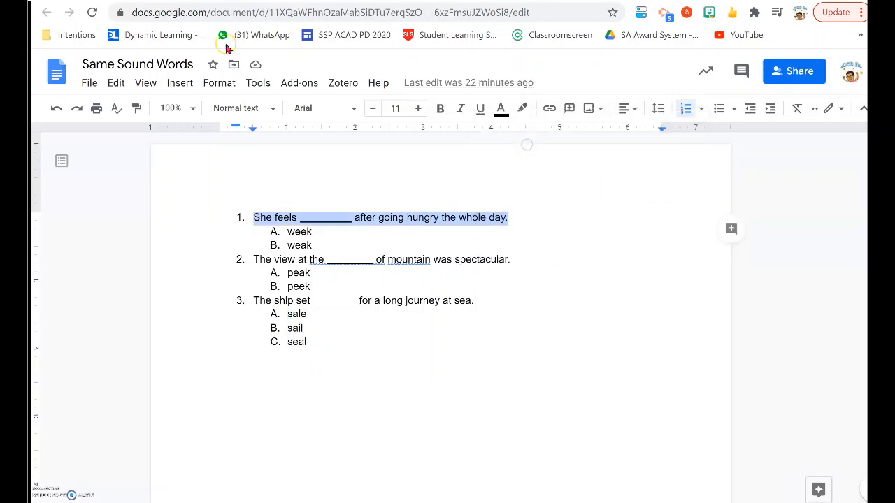
left_click(251, 1)
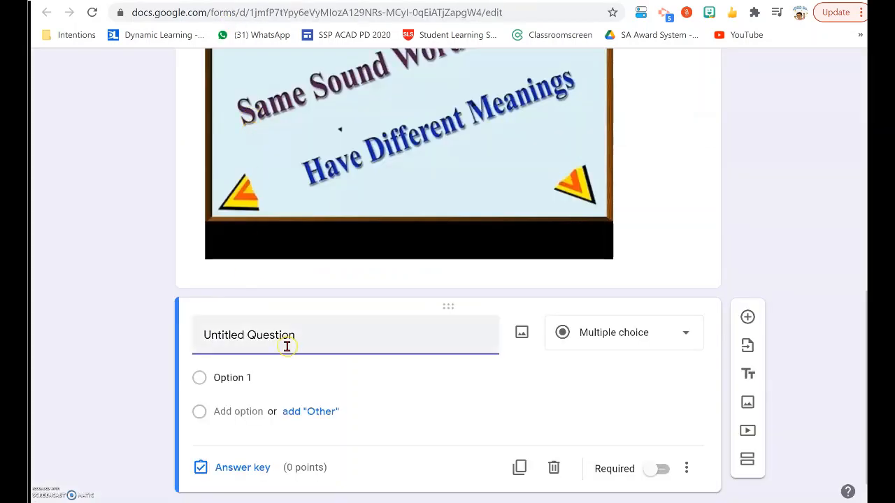
left_click_drag(304, 336, 186, 331)
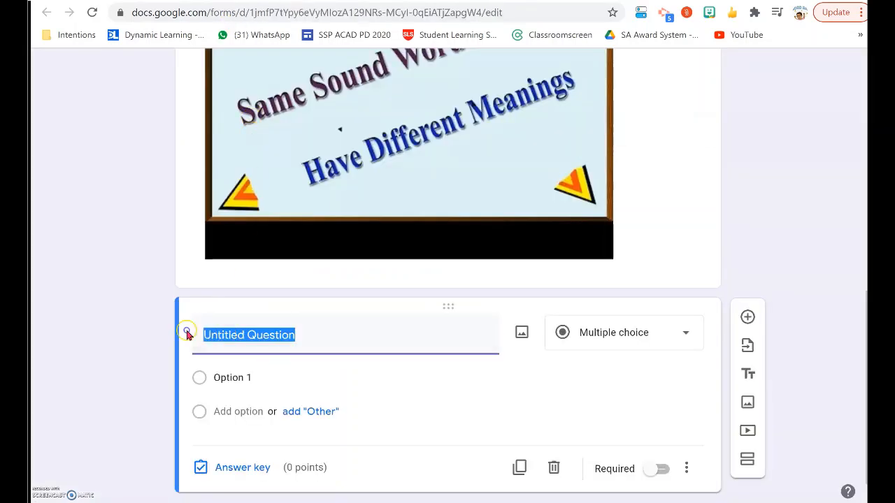
right_click(257, 337)
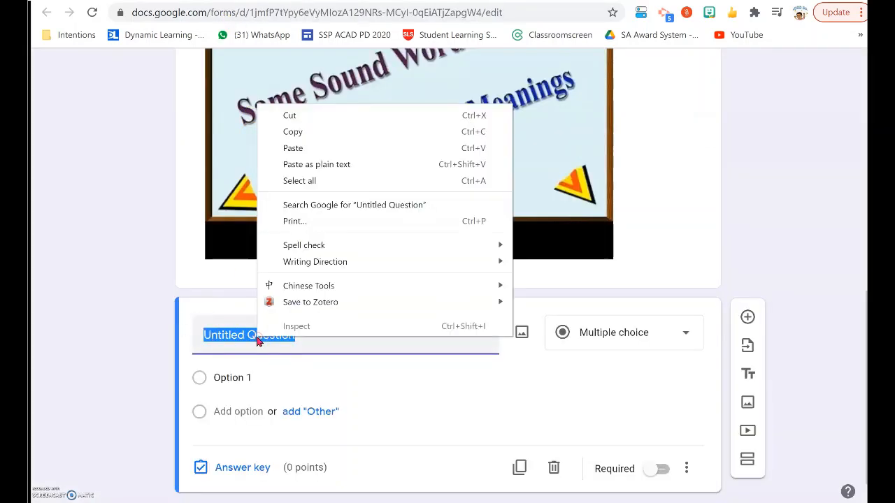
left_click(302, 149)
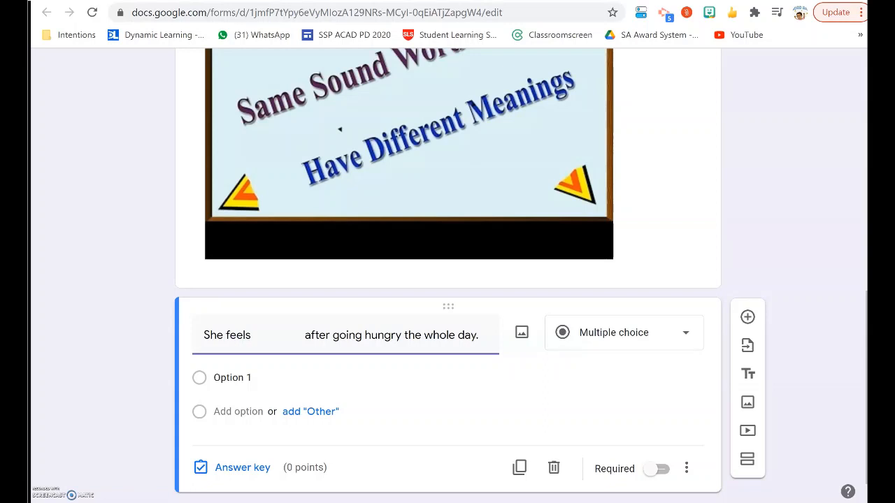
- Copy the answers "week" and "weak" from the document into the first question's options
left_click(516, 2)
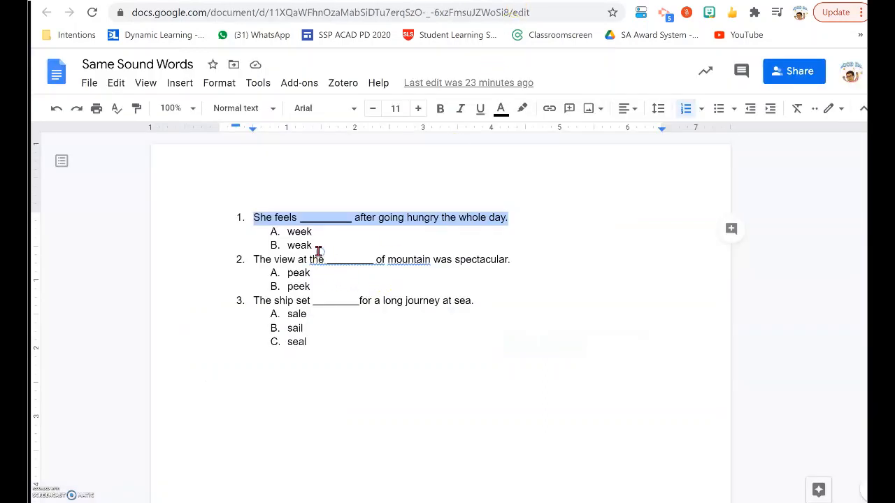
left_click_drag(316, 248, 289, 233)
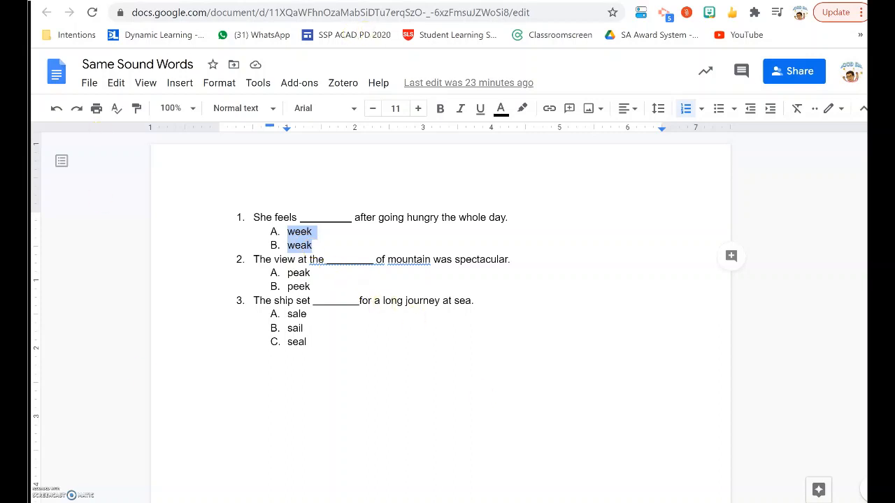
left_click(268, 1)
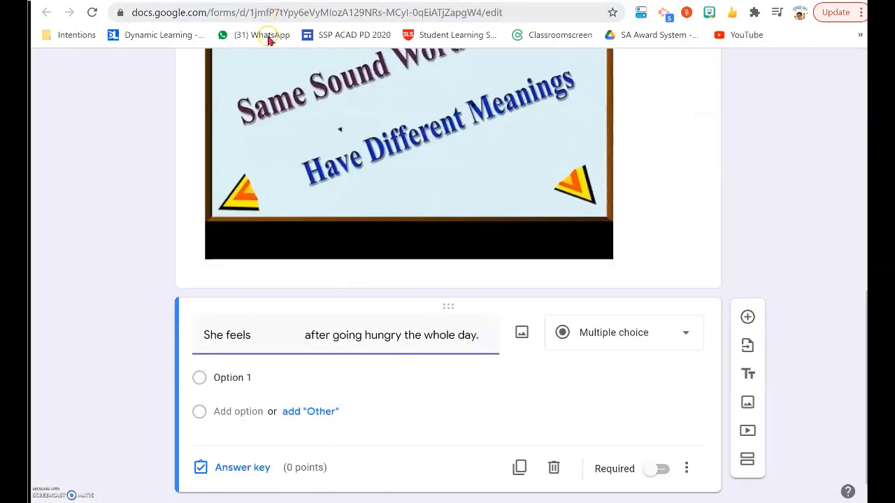
left_click(256, 378)
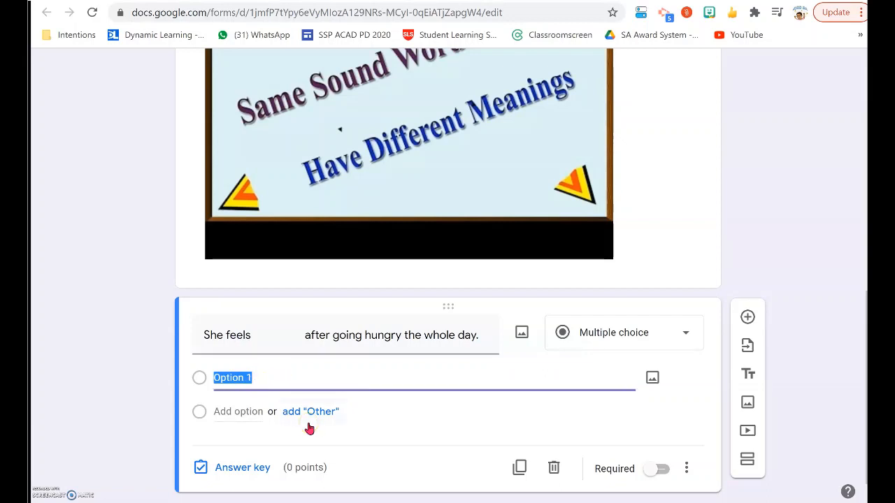
key("ctrl+v")
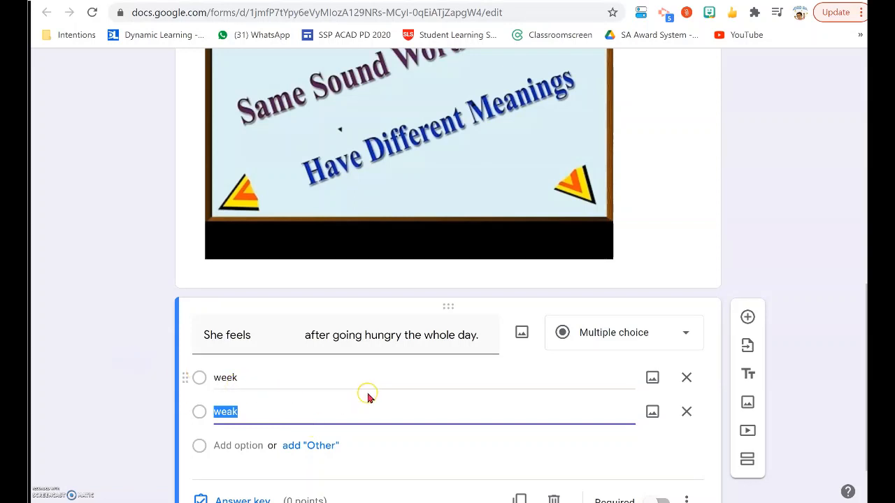
- Set "weak" as the first question's correct answer worth 1 point, and make the question required
scroll(378, 393, "down", 1)
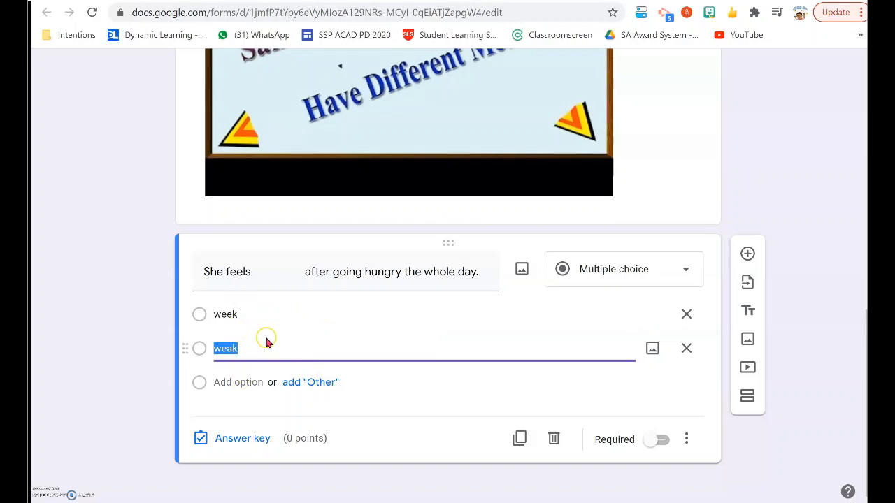
left_click(243, 438)
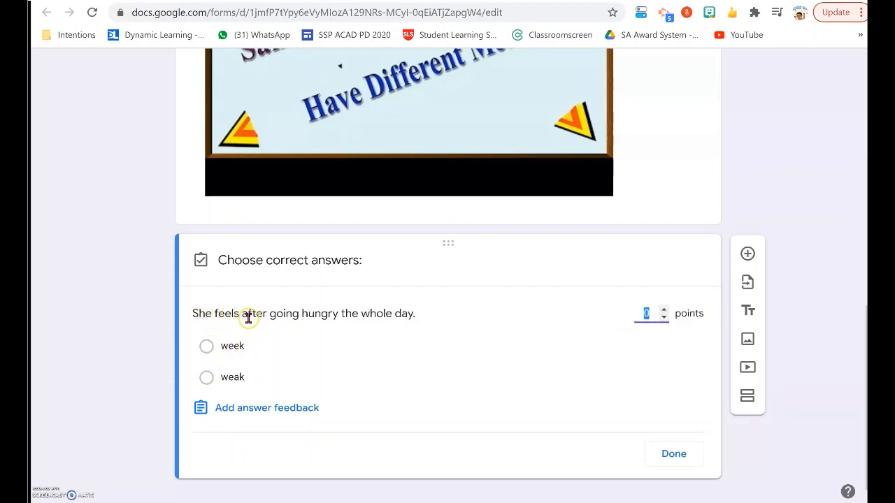
left_click(208, 378)
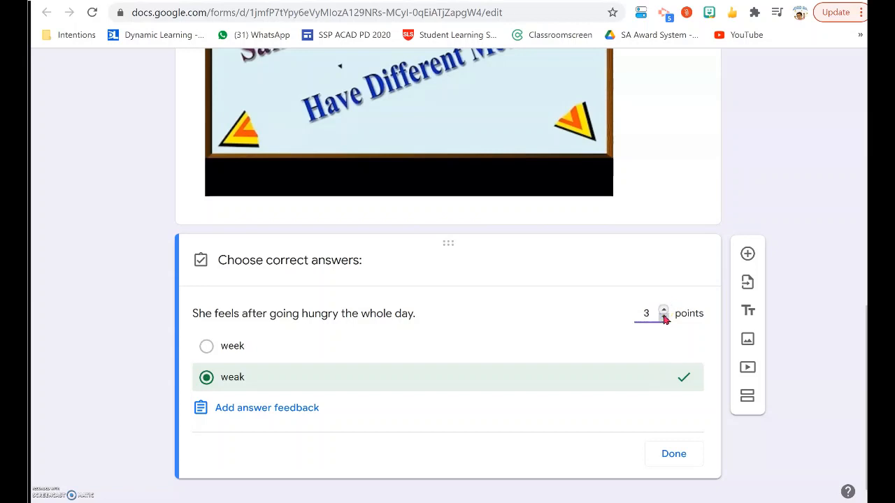
left_click(665, 313)
left_click(674, 453)
left_click(197, 275)
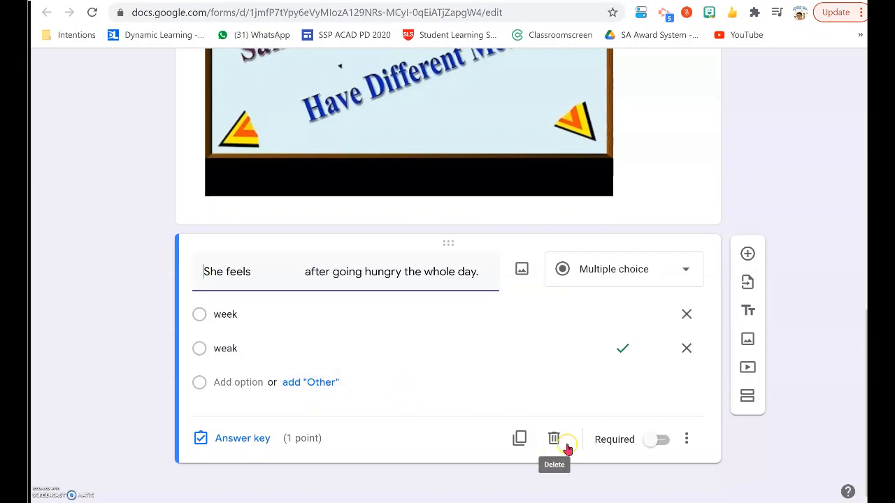
left_click(662, 442)
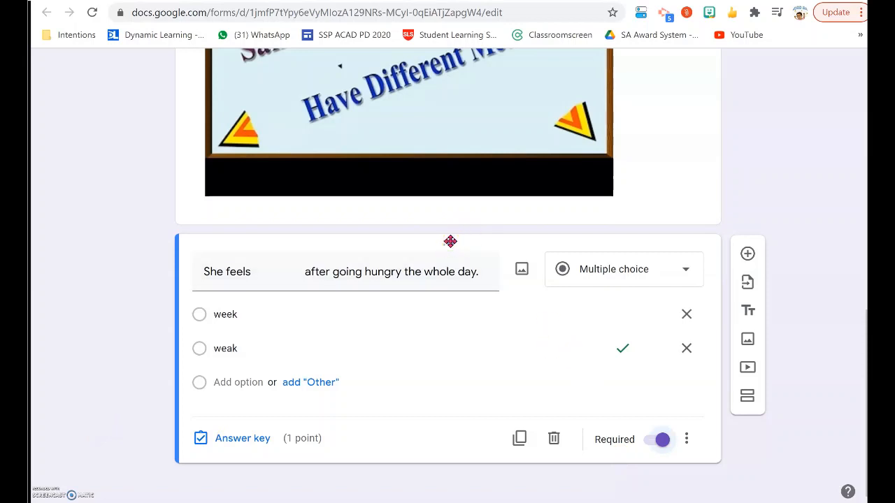
left_click(671, 181)
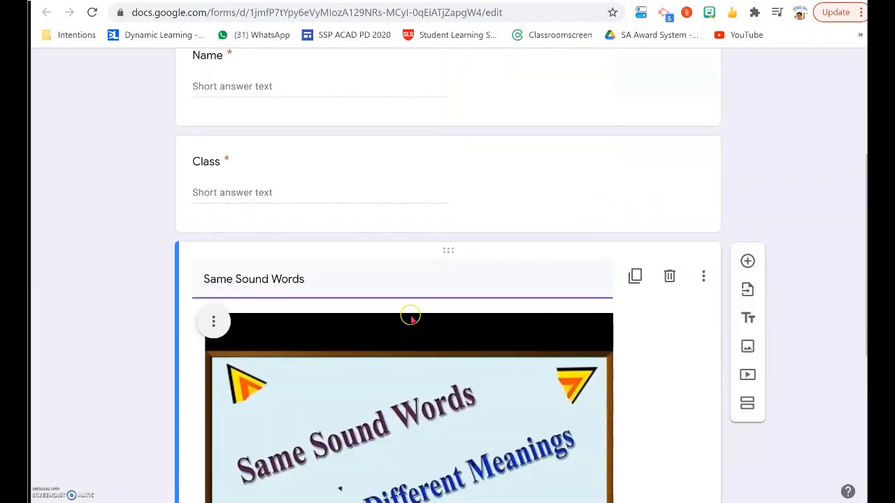
scroll(421, 306, "down", 3)
scroll(539, 459, "down", 2)
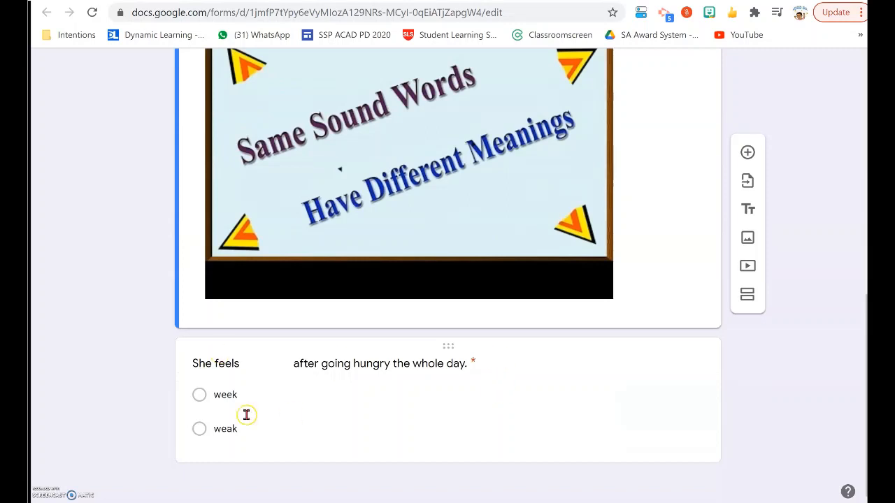
- Add a question below the first one with the document's text "The view at the _________ of mountain was spectacular."
left_click(449, 345)
left_click(495, 367)
scroll(505, 374, "down", 2)
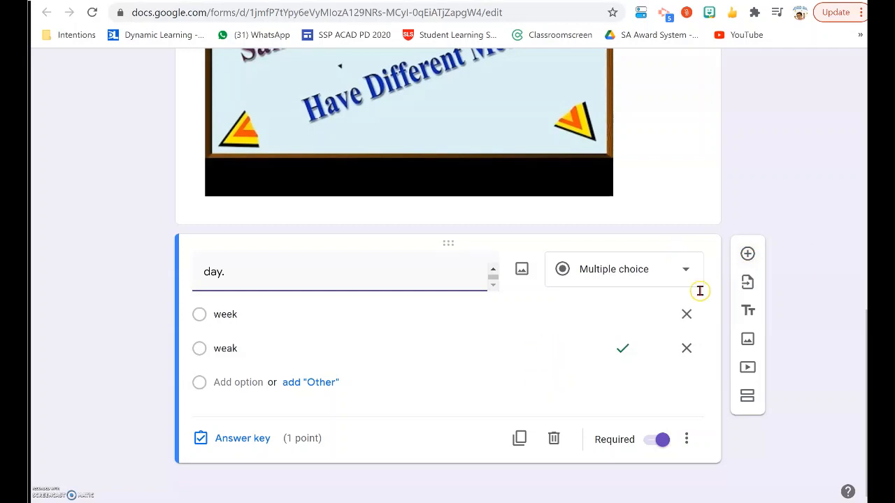
left_click(749, 255)
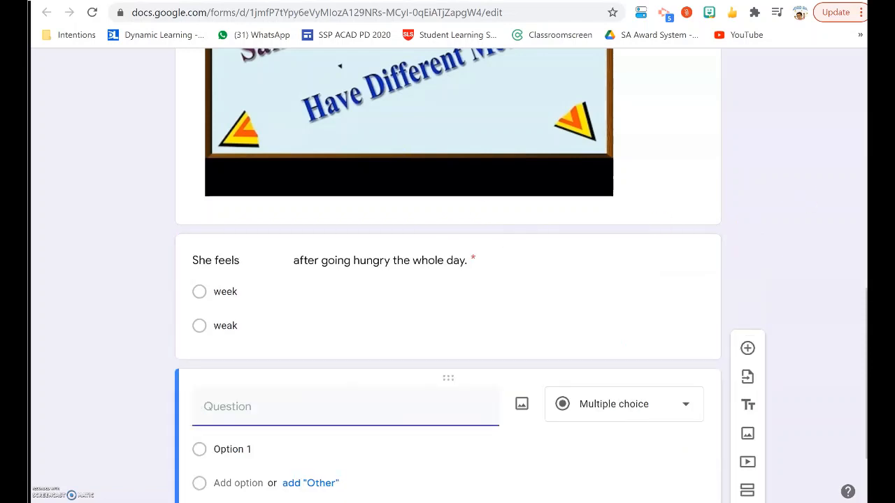
key("alt+Tab")
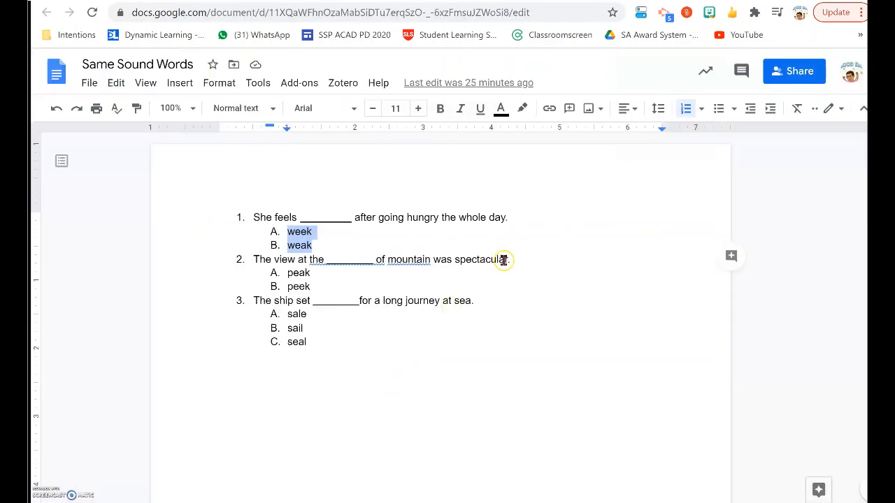
left_click_drag(511, 258, 241, 259)
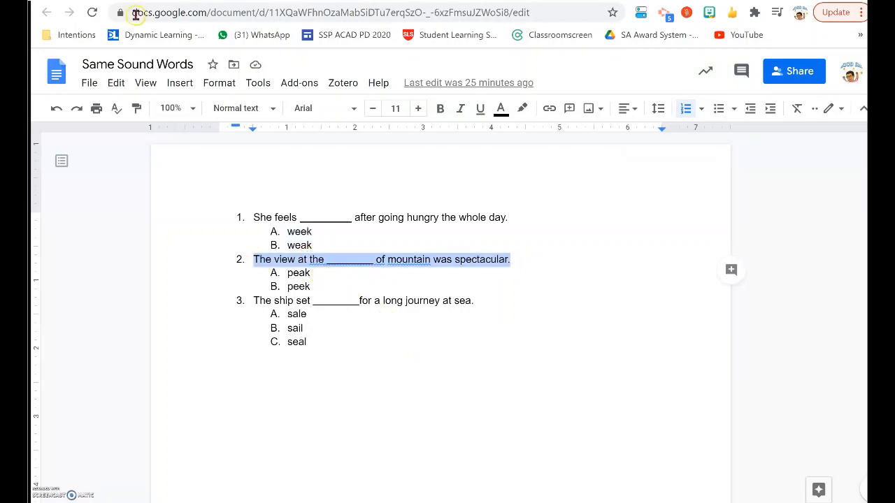
key("alt+Tab")
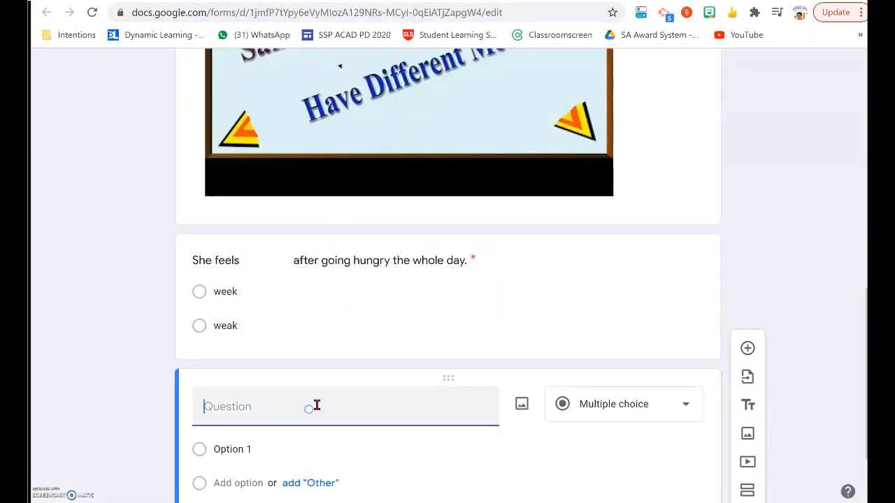
key("ctrl+v")
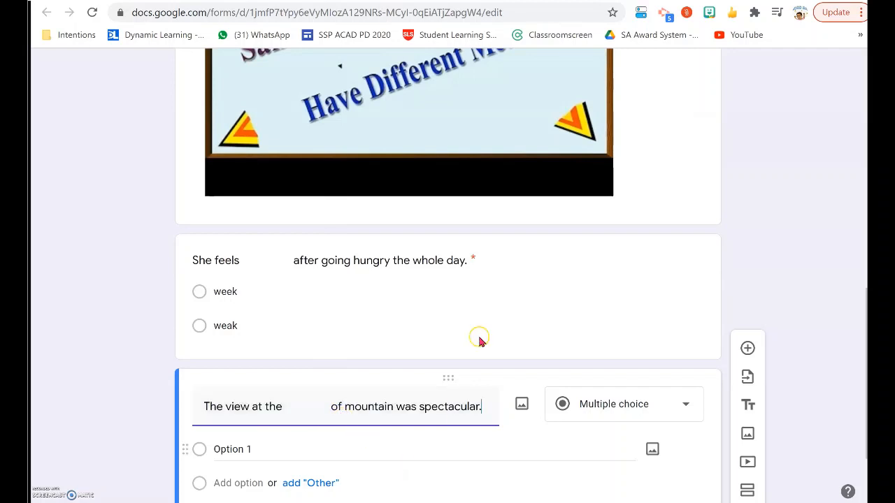
- Copy the answers "peak" and "peek" from the document into the second question's options
key("alt+Tab")
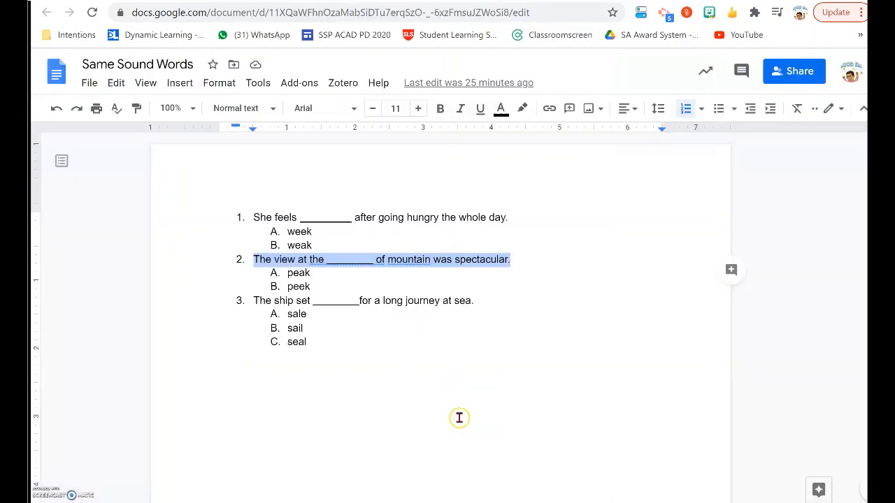
left_click_drag(310, 288, 288, 272)
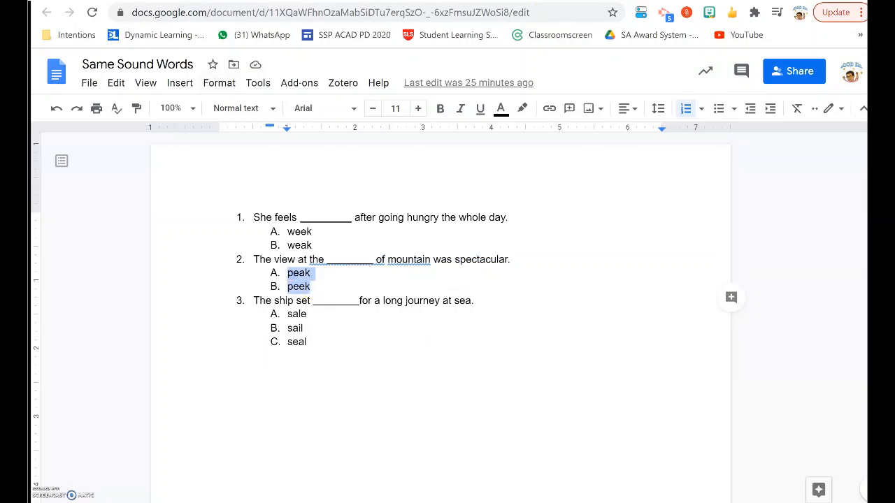
key("alt+Tab")
scroll(310, 429, "down", 2)
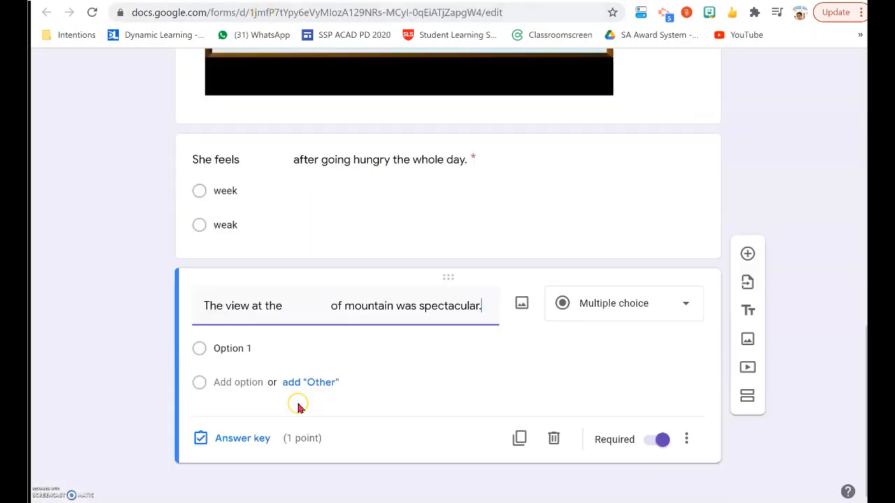
left_click(265, 347)
right_click(241, 350)
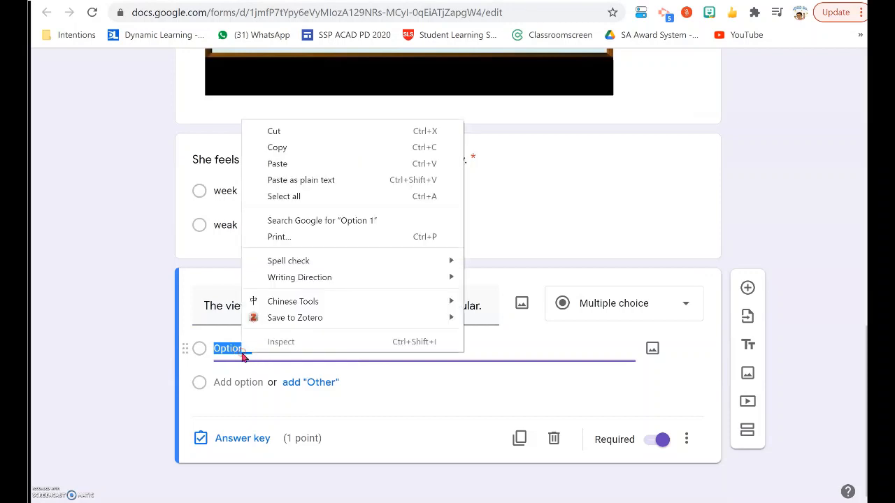
left_click(277, 164)
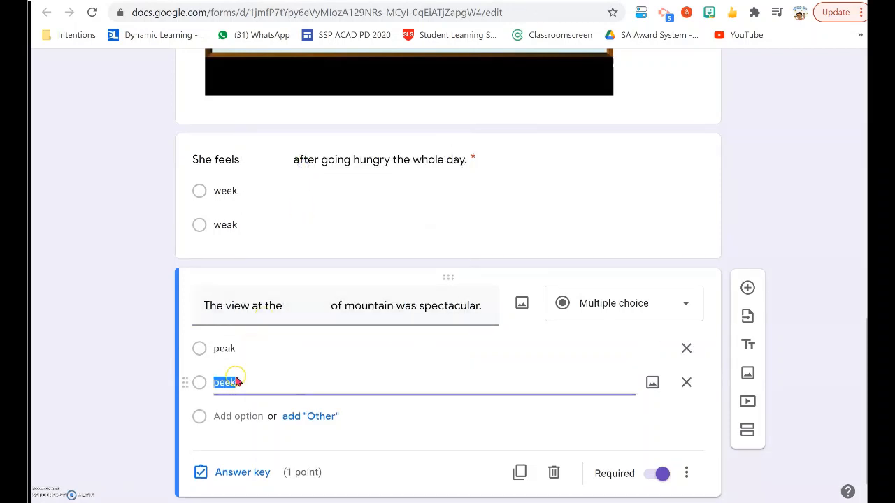
- Mark "peak" as the correct answer in the second question's answer key
left_click(243, 474)
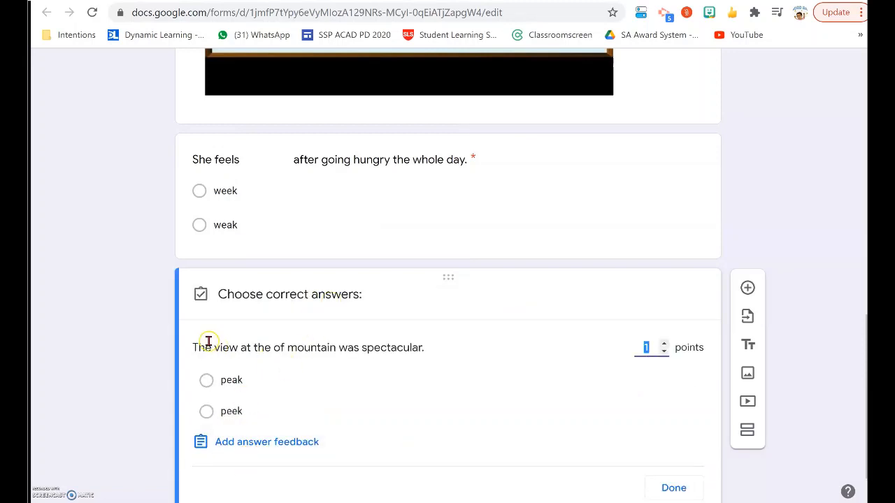
left_click(208, 381)
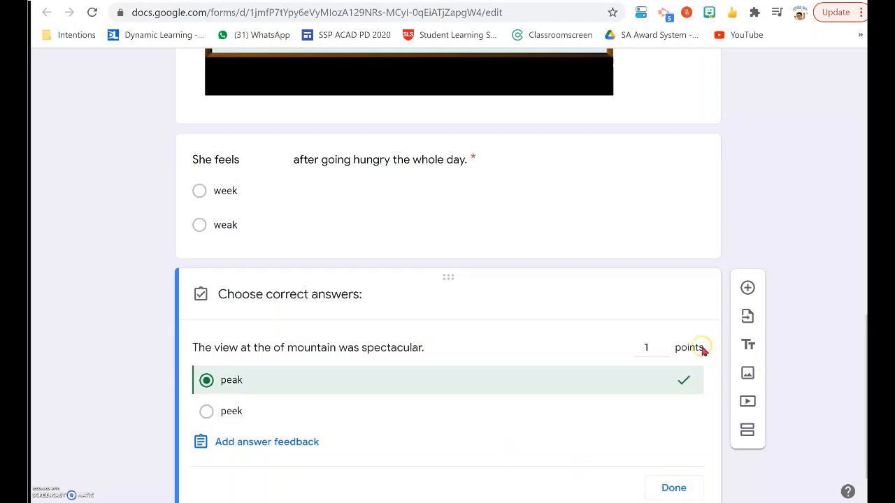
scroll(454, 381, "down", 1)
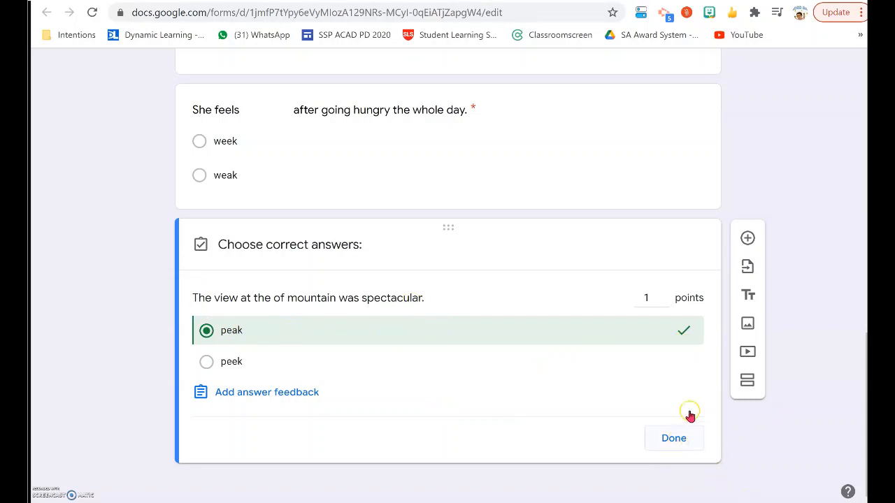
left_click(674, 438)
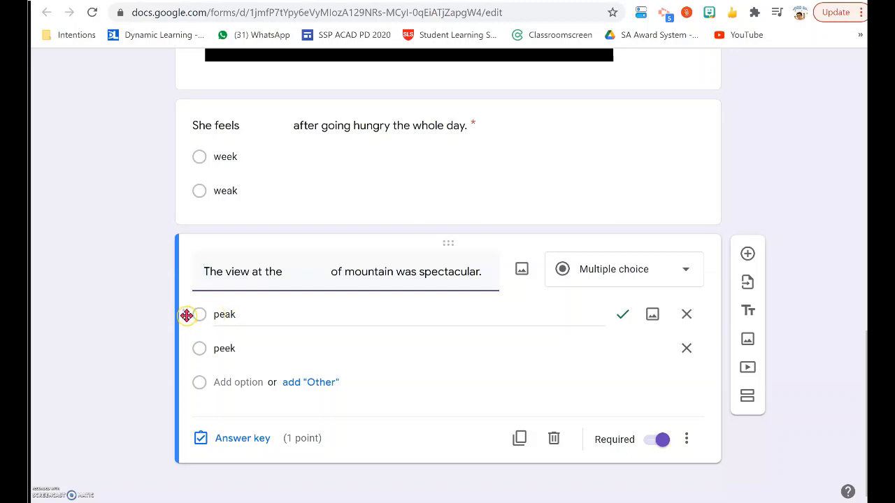
- Move the option "peak" below "peek" in the second question, and duplicate that question
left_click_drag(186, 315, 187, 361)
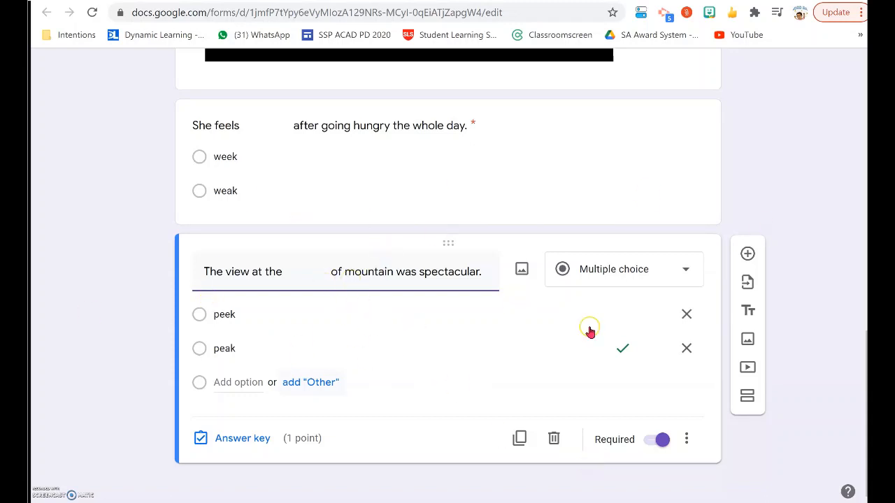
left_click(520, 439)
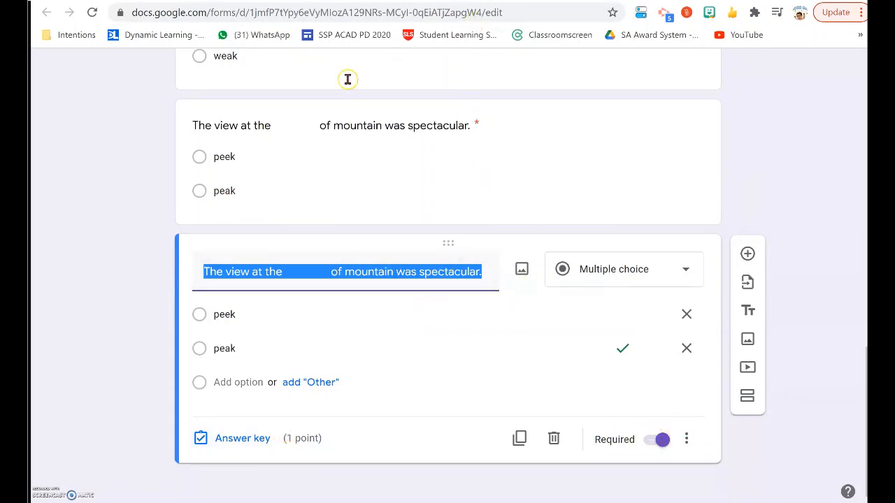
- Replace the duplicated question's text with the document's third sentence, "The ship set _________for a long journey at sea."
key("ctrl+Tab")
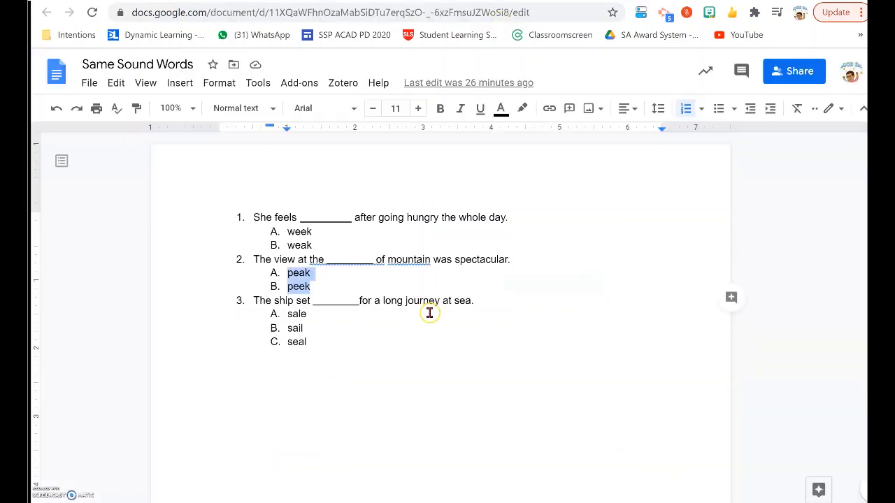
left_click_drag(477, 302, 252, 302)
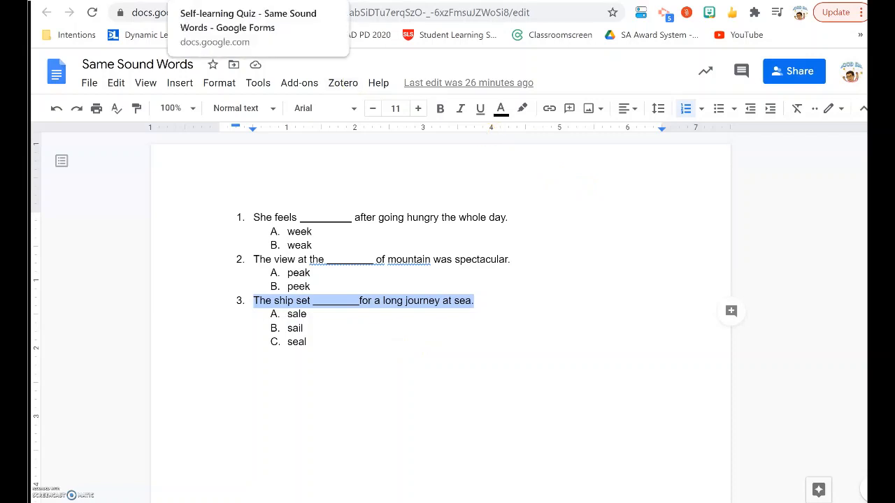
left_click(231, 2)
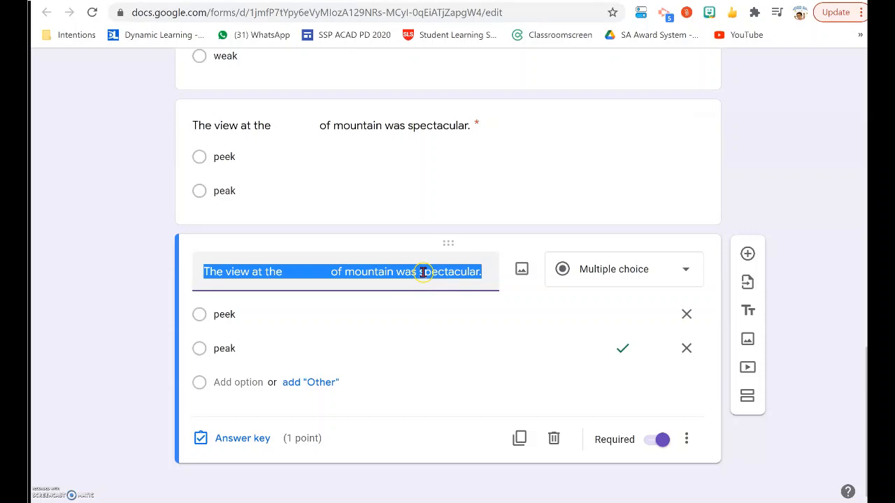
key("ctrl+v")
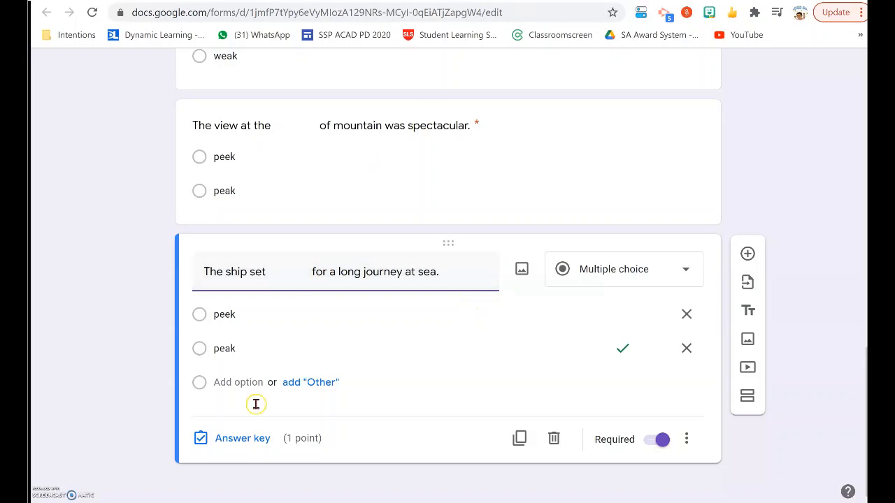
- Copy the answers "sale", "sail" and "seal" from the document into the third question's options, and remove the leftover option "peek"
left_click(483, 1)
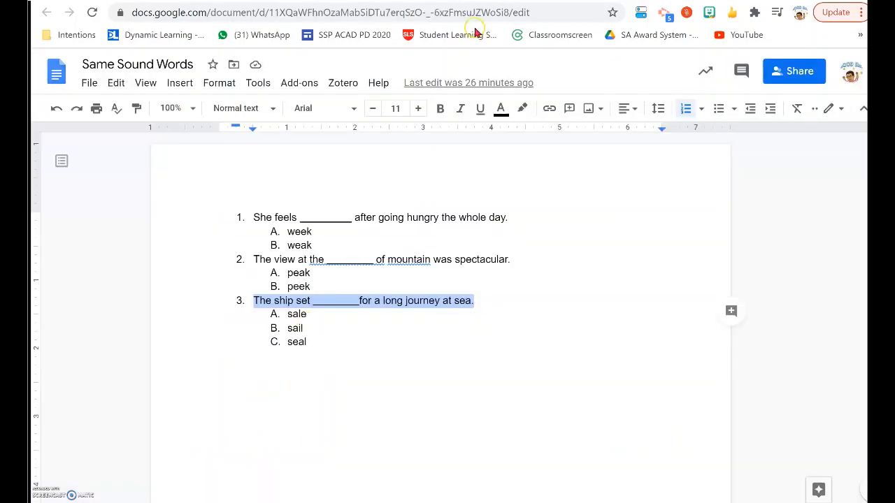
left_click(320, 345)
left_click(287, 314, "shift")
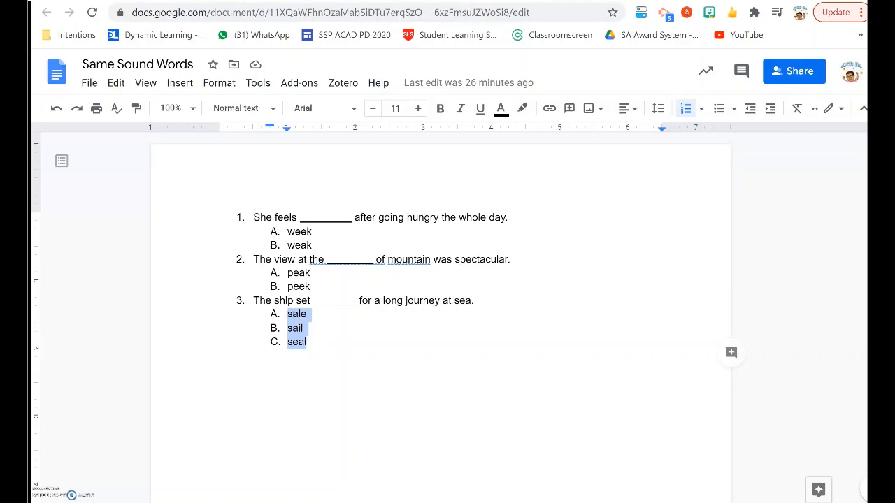
key("ctrl+Tab")
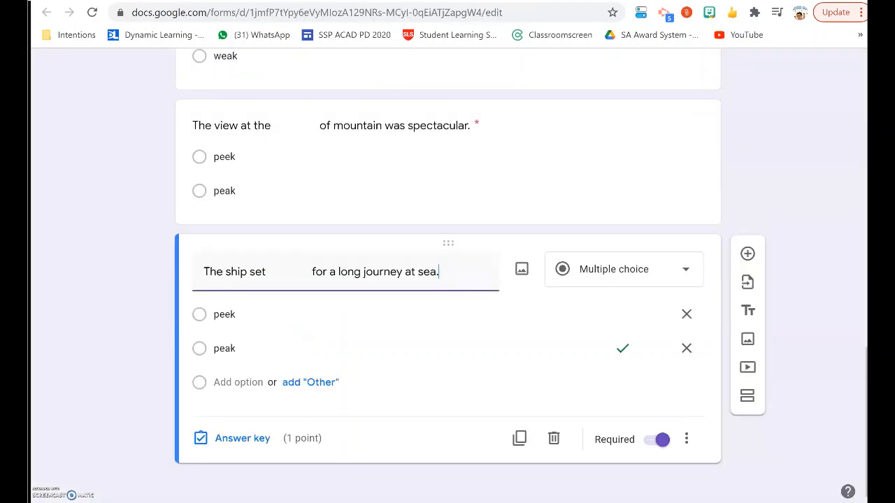
left_click(250, 345)
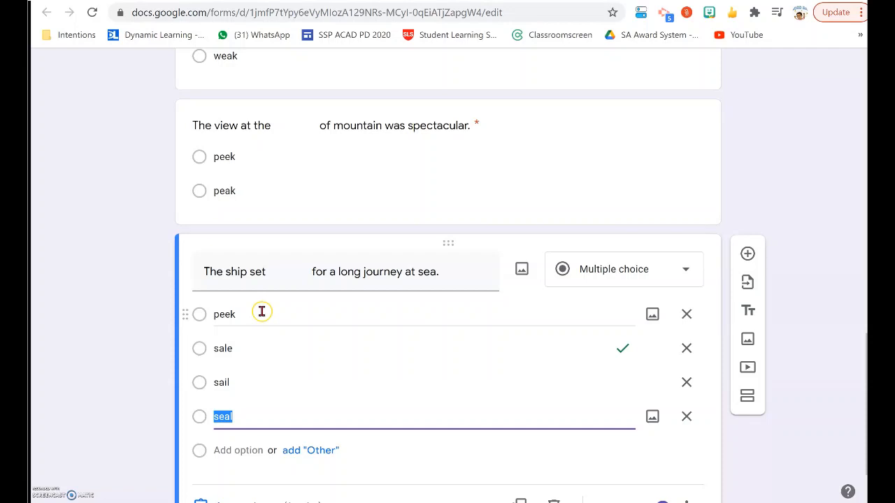
left_click(687, 316)
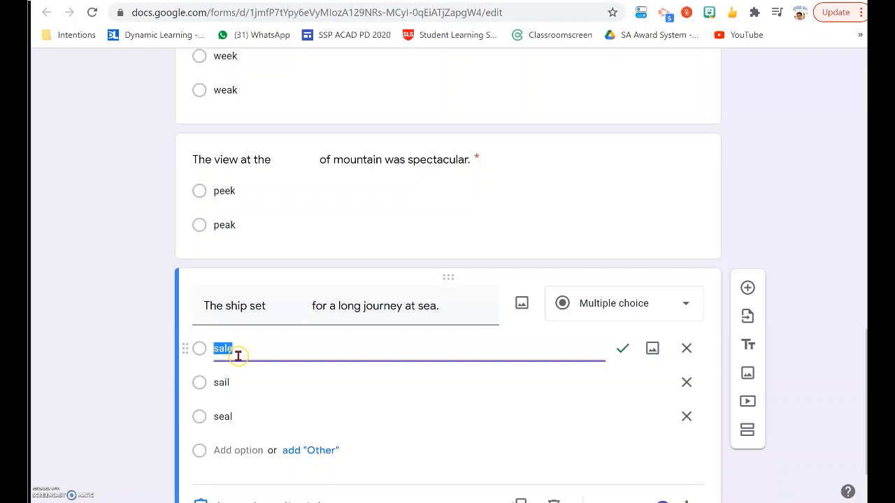
- Mark "sail" instead of "sale" as the correct answer in the third question's answer key
scroll(350, 339, "down", 1)
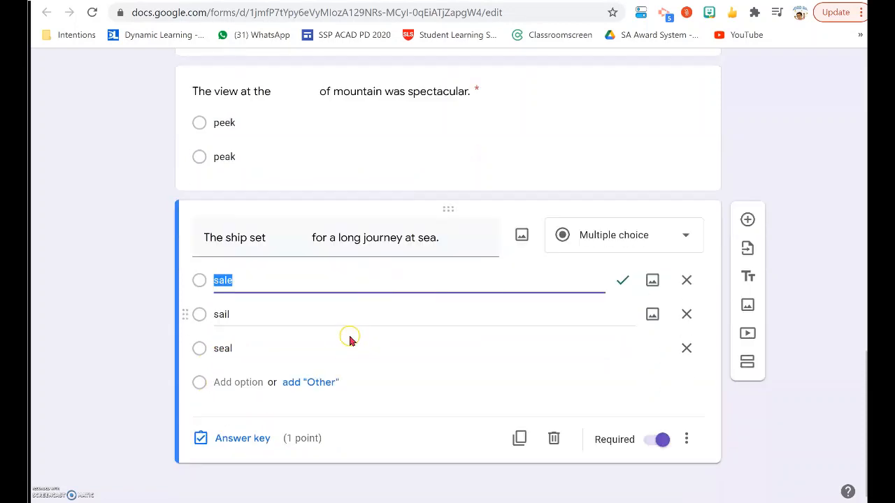
left_click(242, 440)
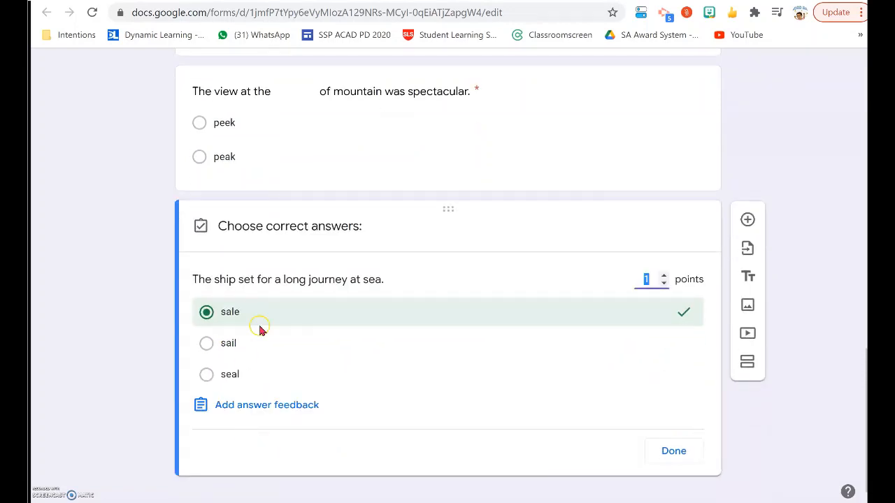
left_click(208, 344)
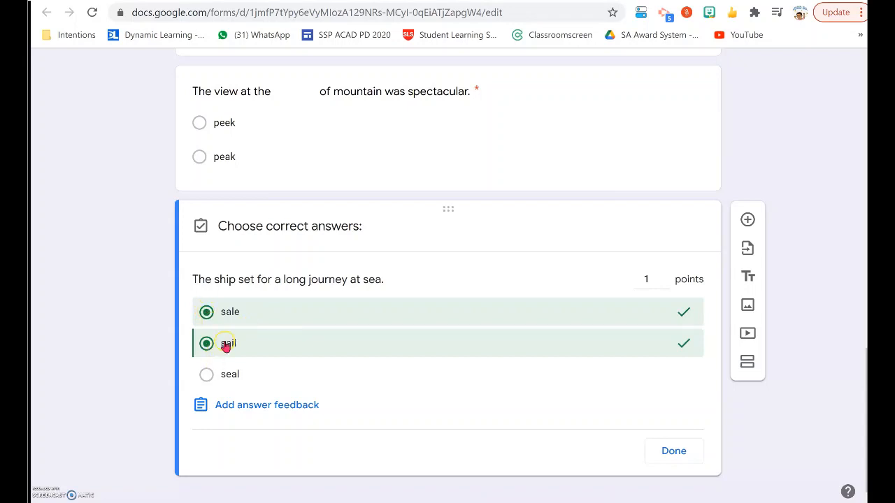
left_click(207, 313)
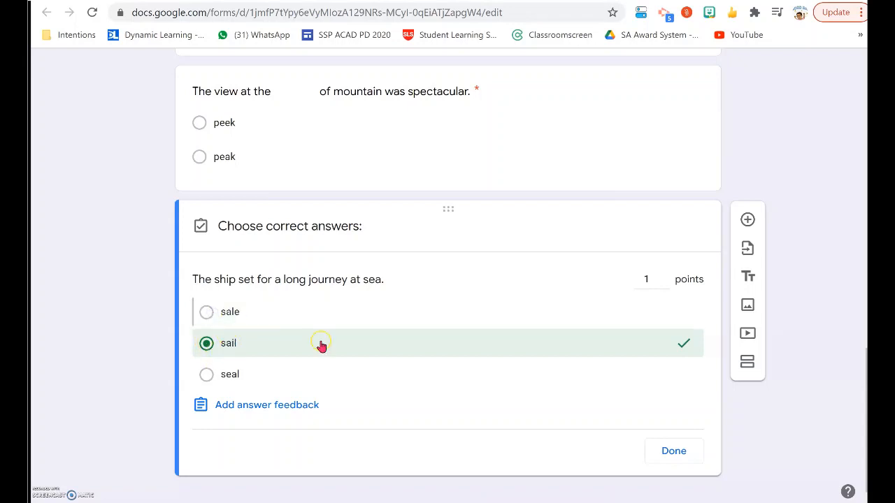
left_click(673, 453)
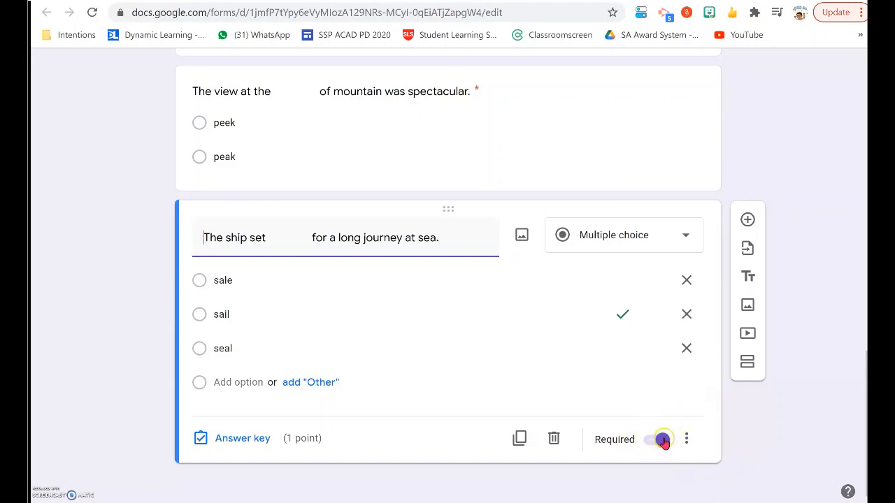
- Switch to the quiz assignment in Google Classroom and set its points to 3
scroll(664, 446, "up", 6)
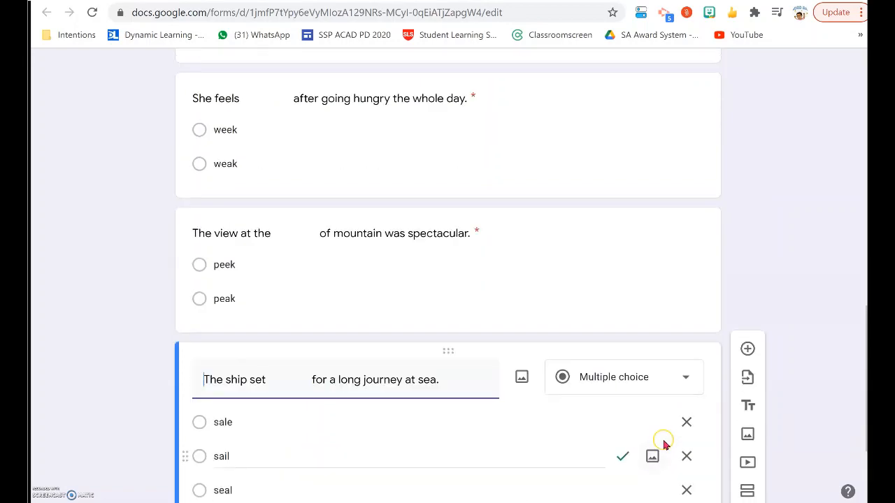
scroll(663, 440, "down", 3)
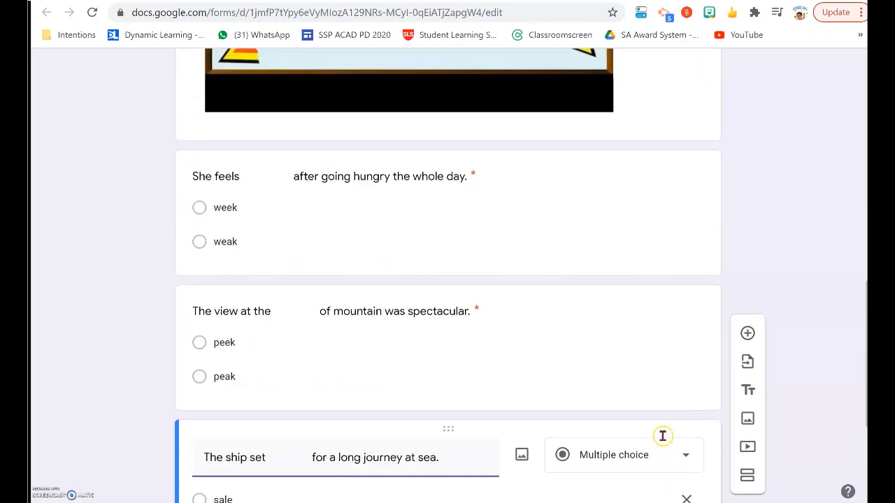
scroll(254, 230, "up", 6)
scroll(489, 283, "up", 3)
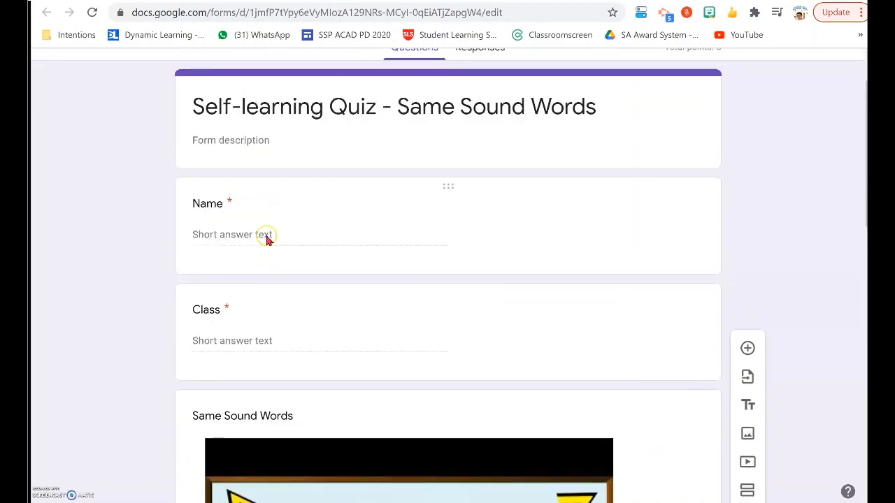
scroll(449, 161, "up", 1)
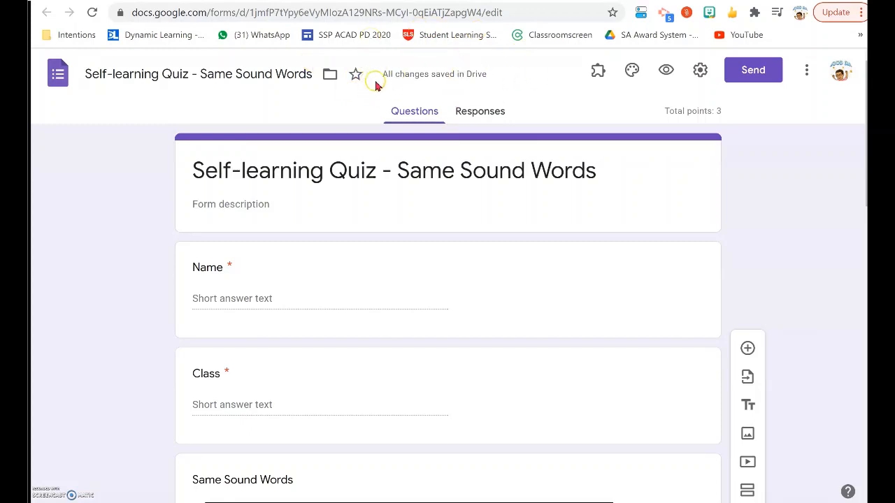
mouse_move(478, 83)
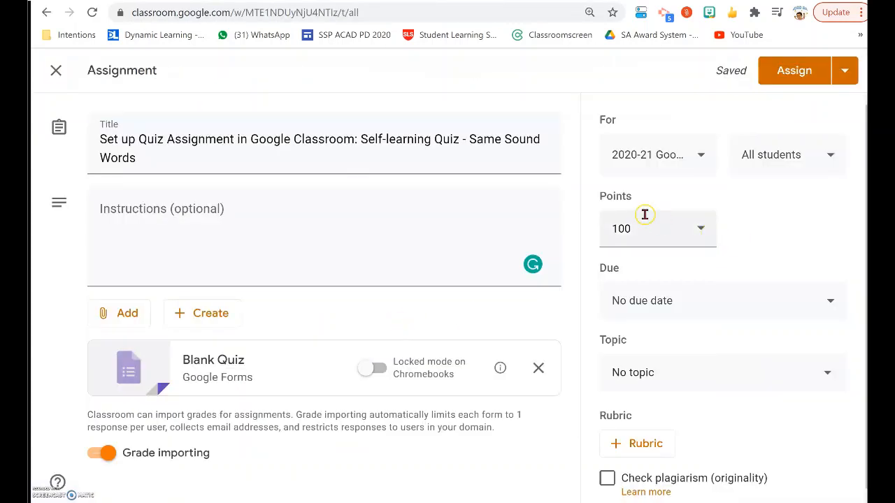
left_click(701, 231)
double_click(621, 229)
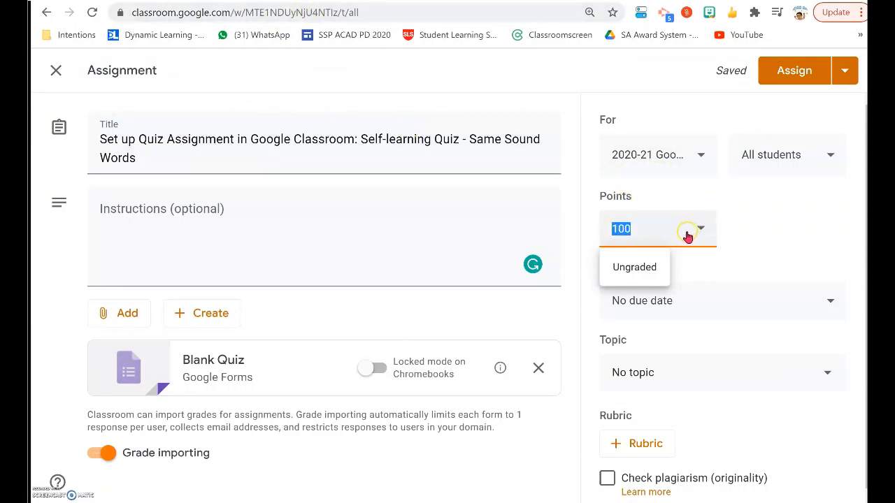
type("3")
left_click(726, 373)
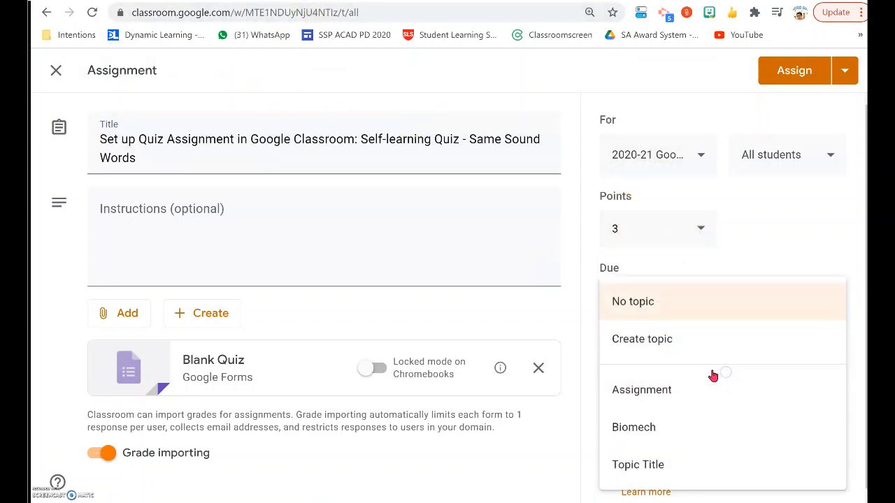
left_click(682, 345)
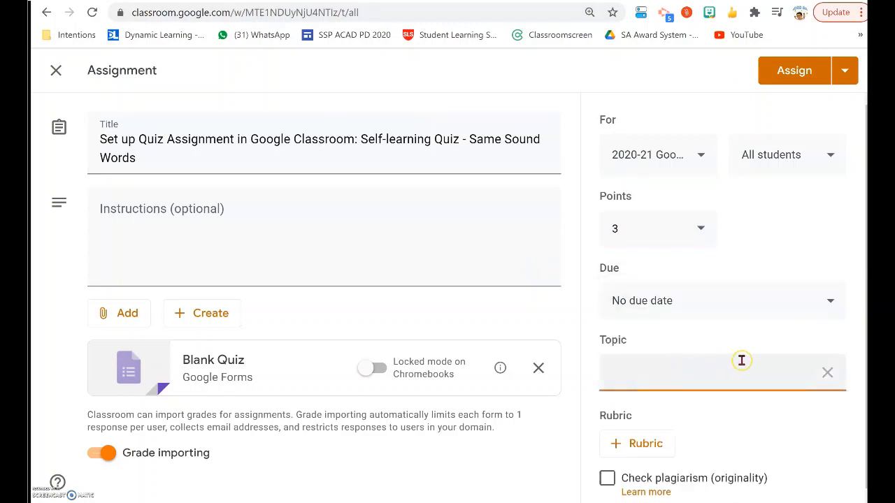
left_click(627, 385)
left_click(626, 375)
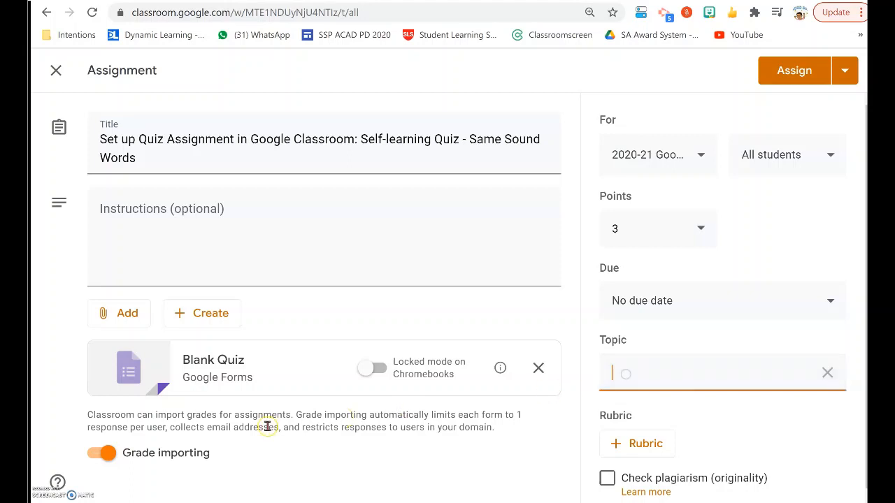
left_click(827, 373)
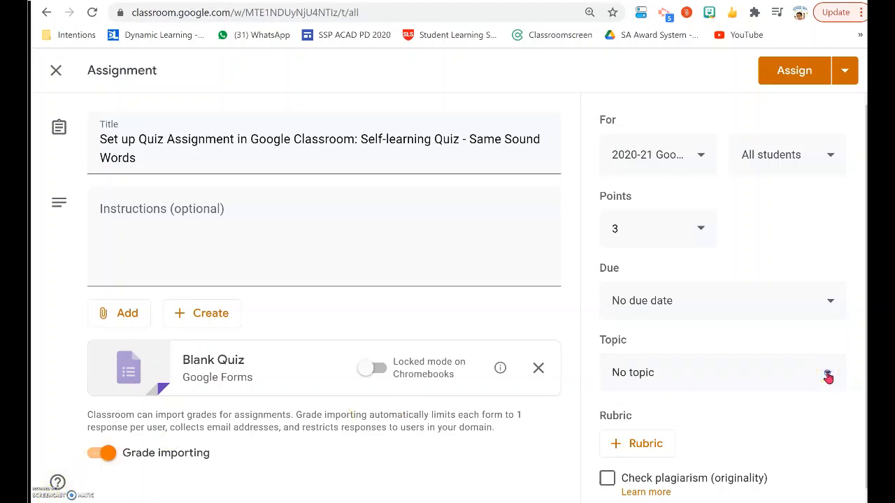
- Choose the topic Assignment and paste instructions "1. Click on the Quiz attached. 2. Watch the video - self-learning 3. Complete all 3 questions 4. Click 'Turn in'"
left_click(827, 373)
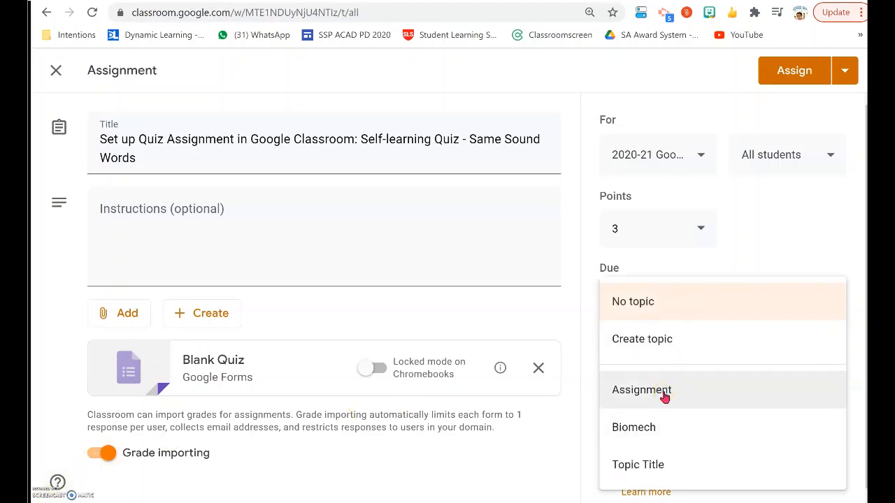
left_click(665, 396)
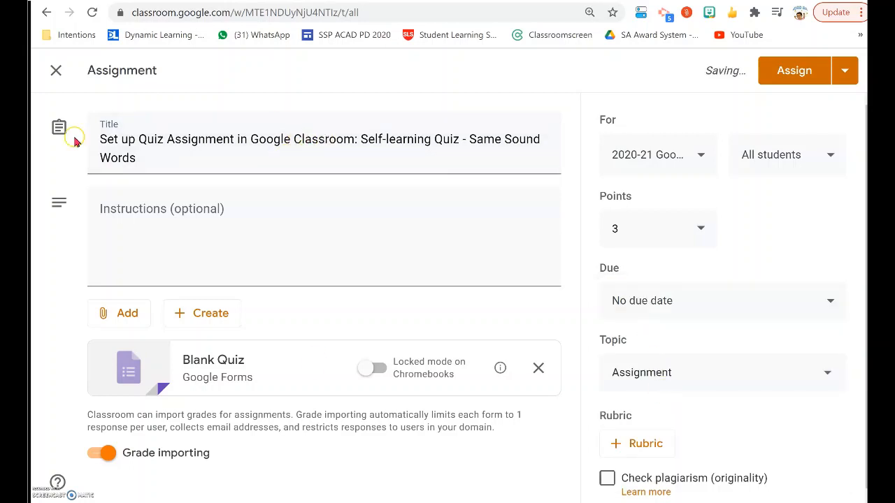
left_click(178, 210)
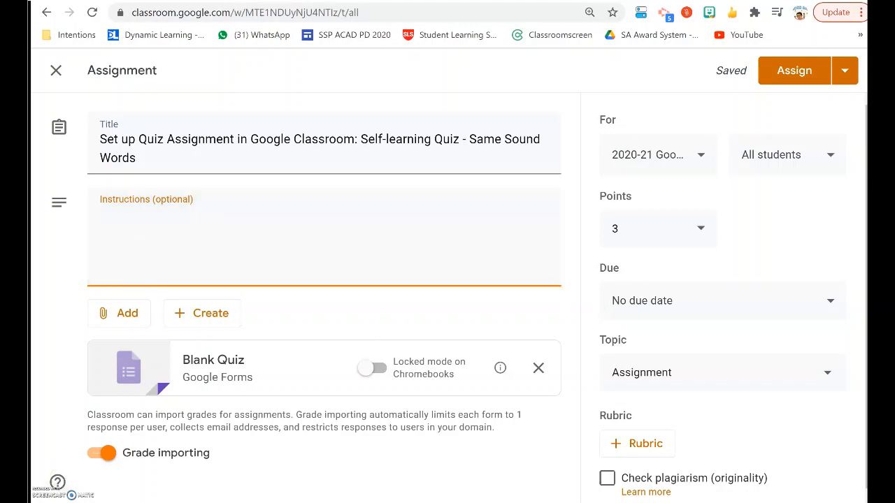
type("1. Click on the Quiz attached. 2. Watch the video - self-learning 3. Complete all 3 questions 4. Click 'Turn in'")
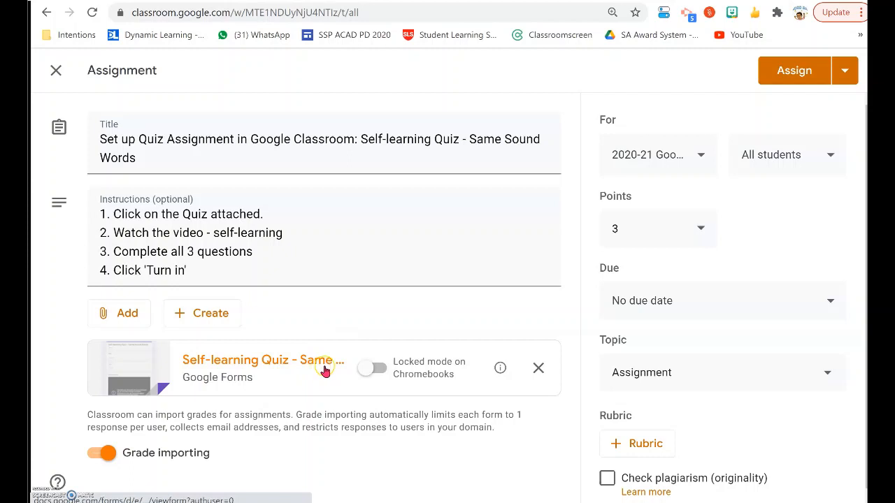
- Set the assignment's due date to Nov 30, 2020
left_click(775, 305)
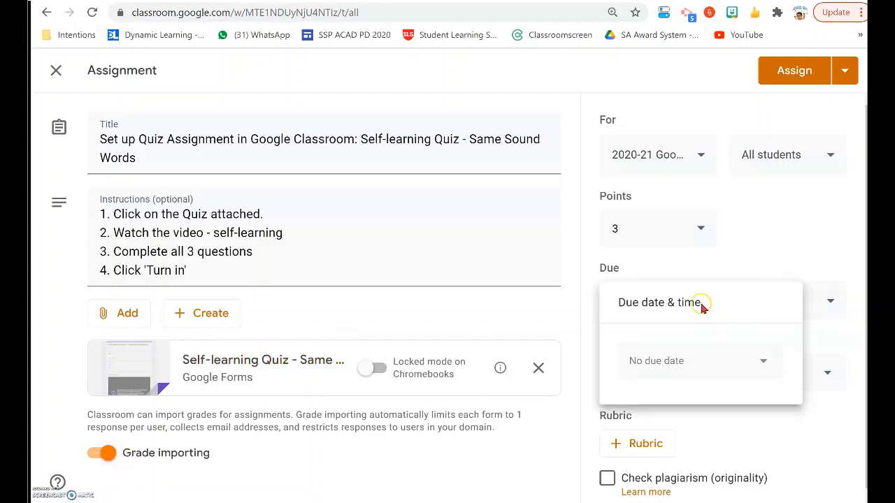
left_click(741, 362)
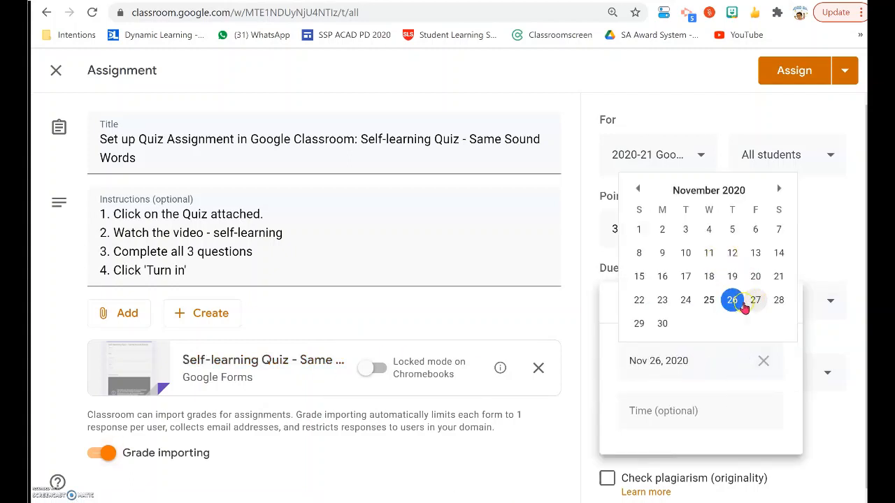
left_click(663, 324)
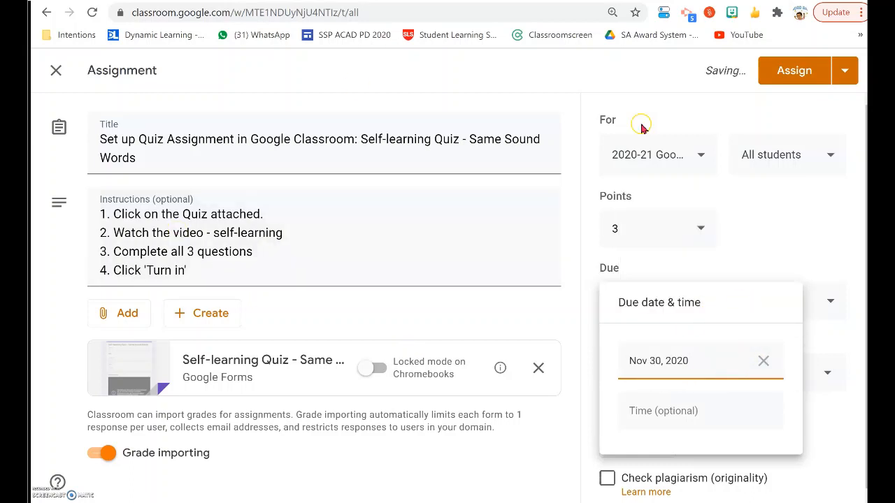
- Assign the quiz to all students and open the posted assignment from the class stream
left_click(806, 77)
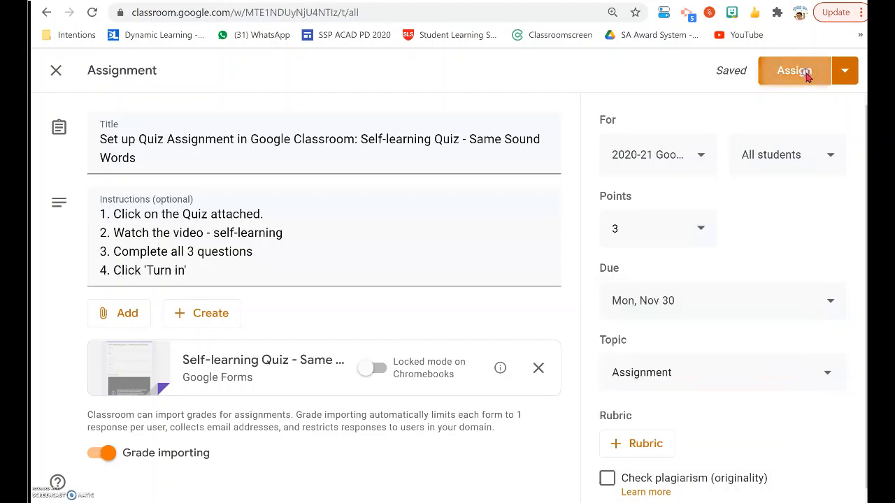
left_click(546, 338)
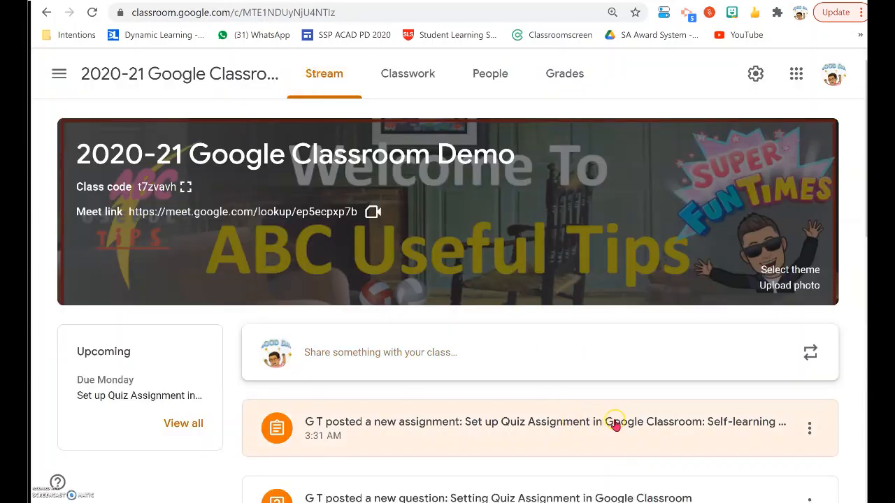
left_click(649, 432)
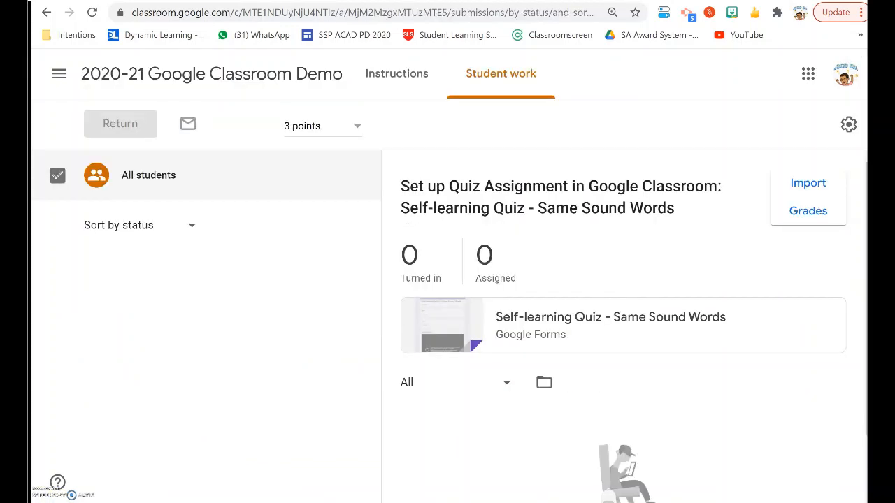